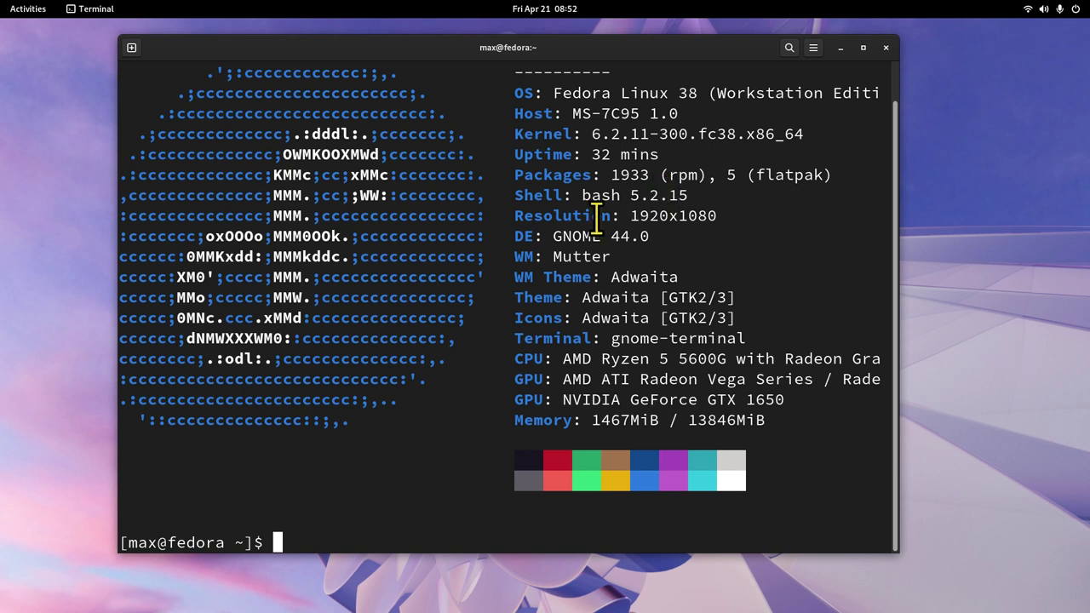
- Highlight the GNOME 44.0 version and the 1920x1080 resolution in the terminal's system summary
drag(553, 236, 642, 236)
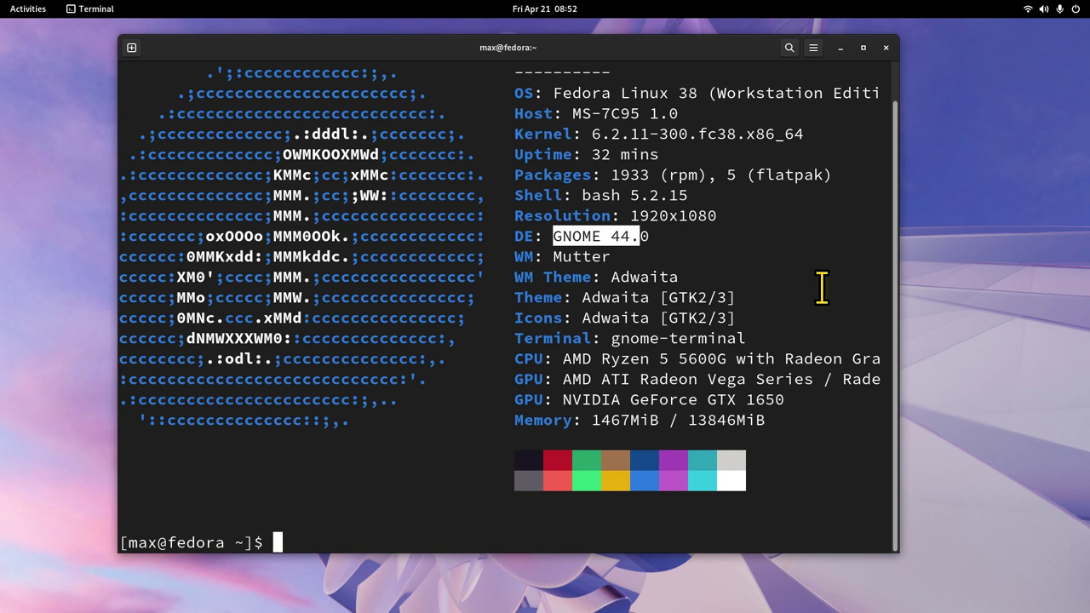
drag(630, 216, 726, 216)
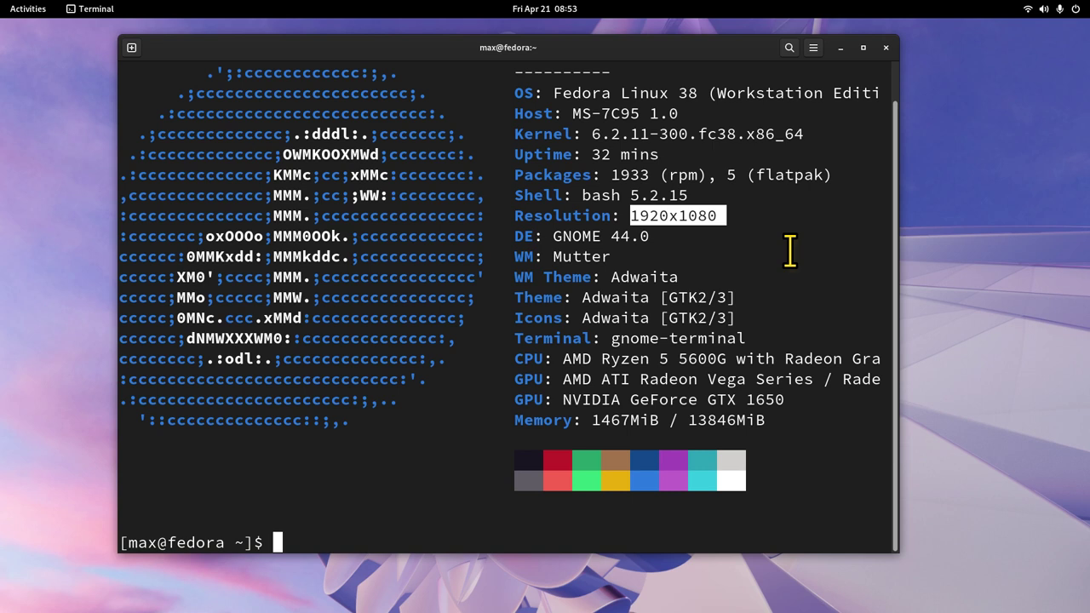
- Close the terminal and launch Settings from the quick settings panel's gear icon
click(886, 48)
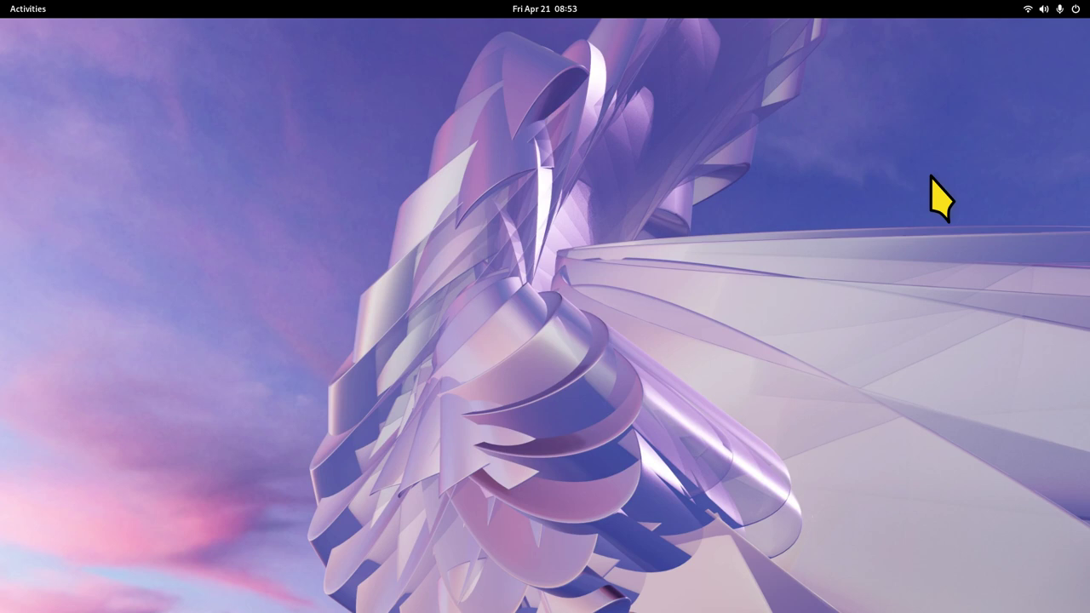
click(1071, 10)
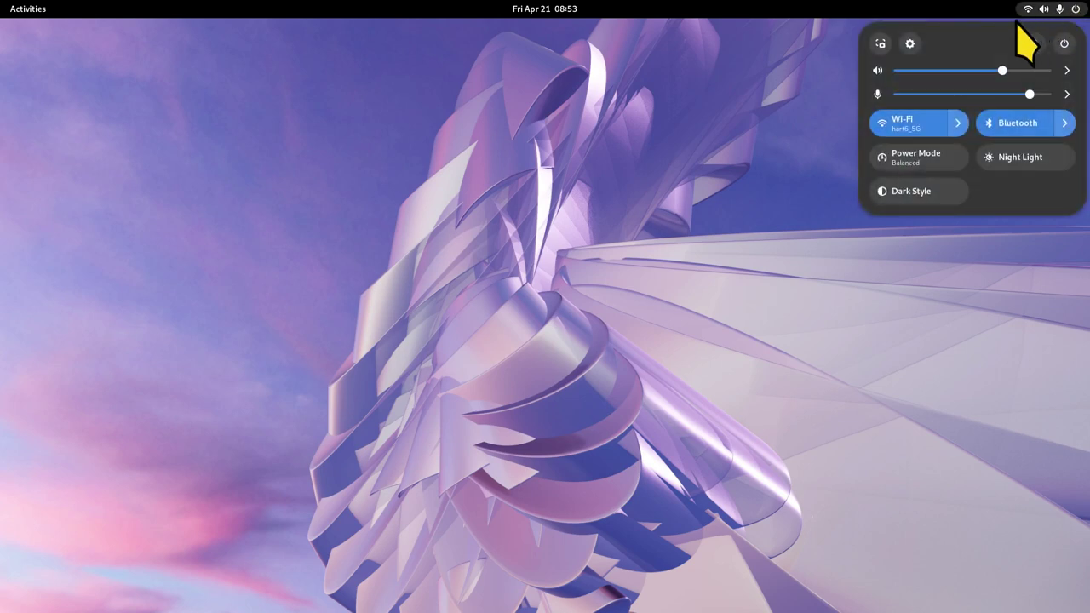
click(909, 43)
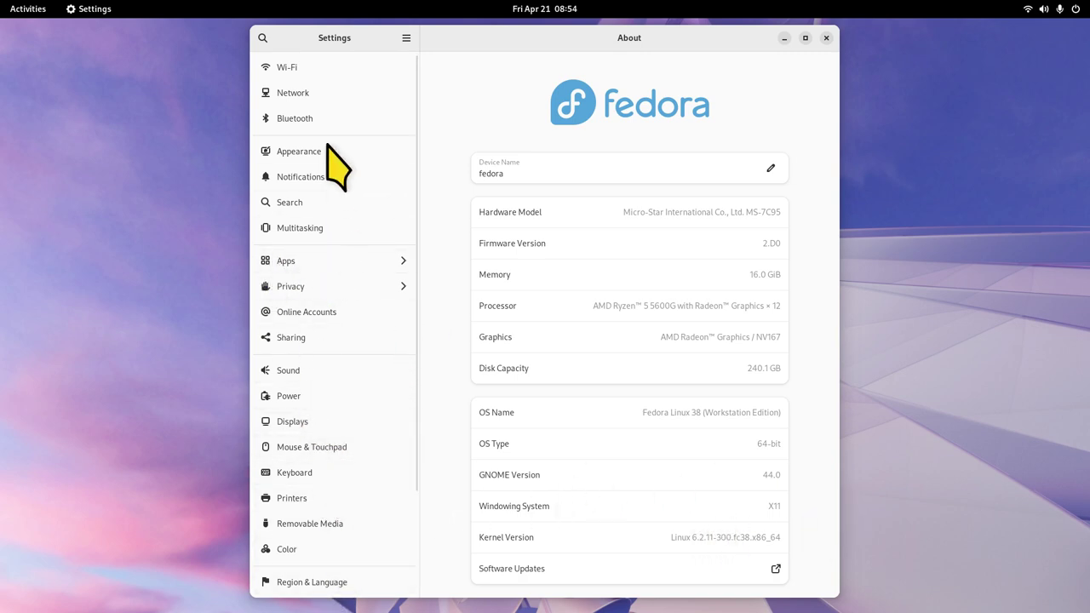
- Open Accessibility > Seeing and review the Cursor Size choices, leaving it at Largest
scroll(387, 535, down, 3)
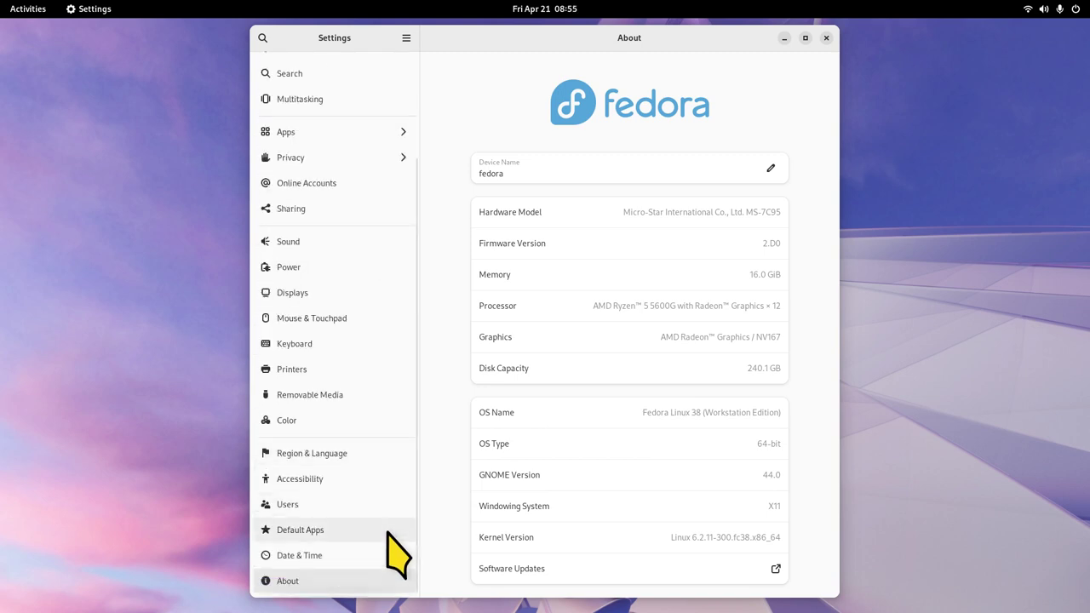
click(332, 478)
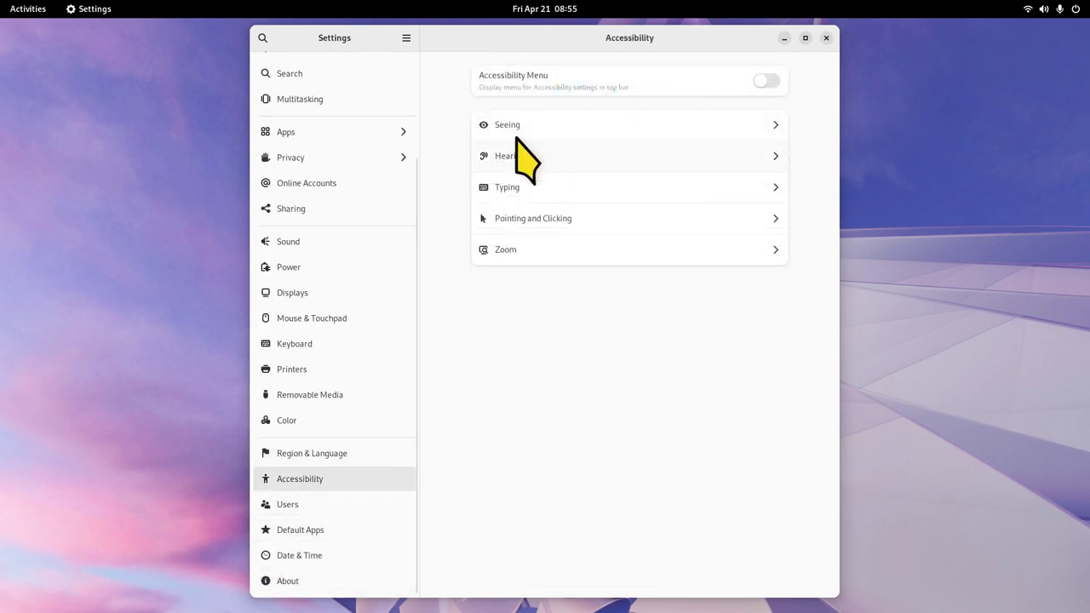
click(515, 132)
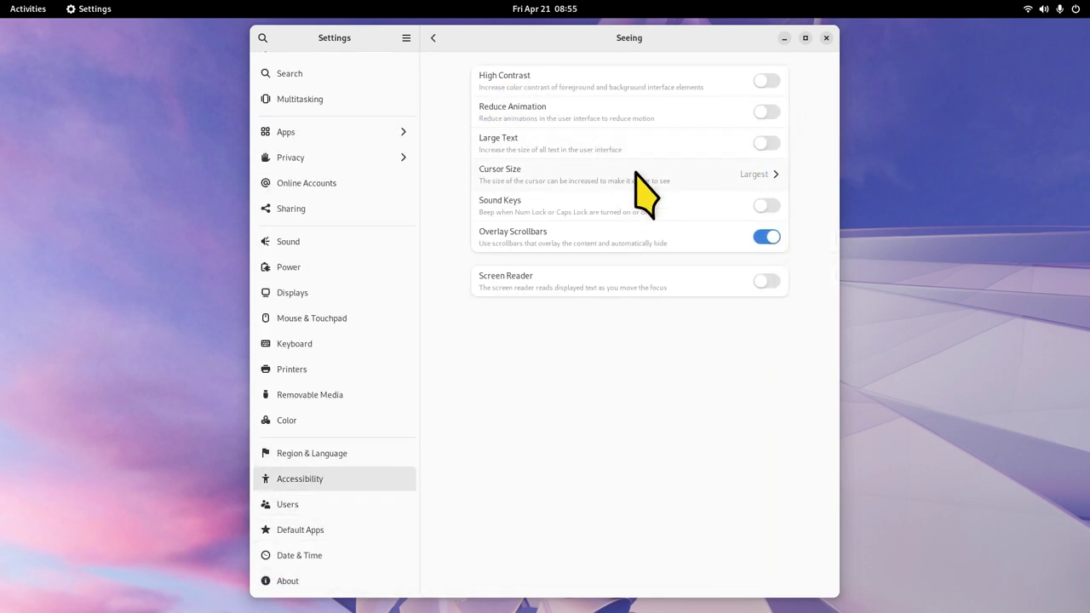
click(636, 172)
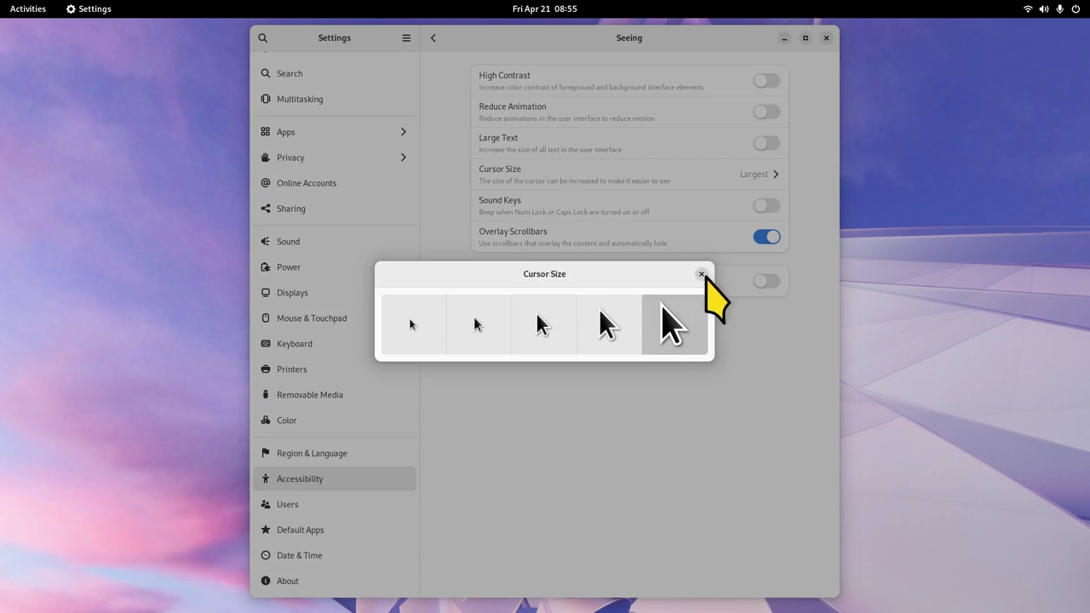
click(702, 274)
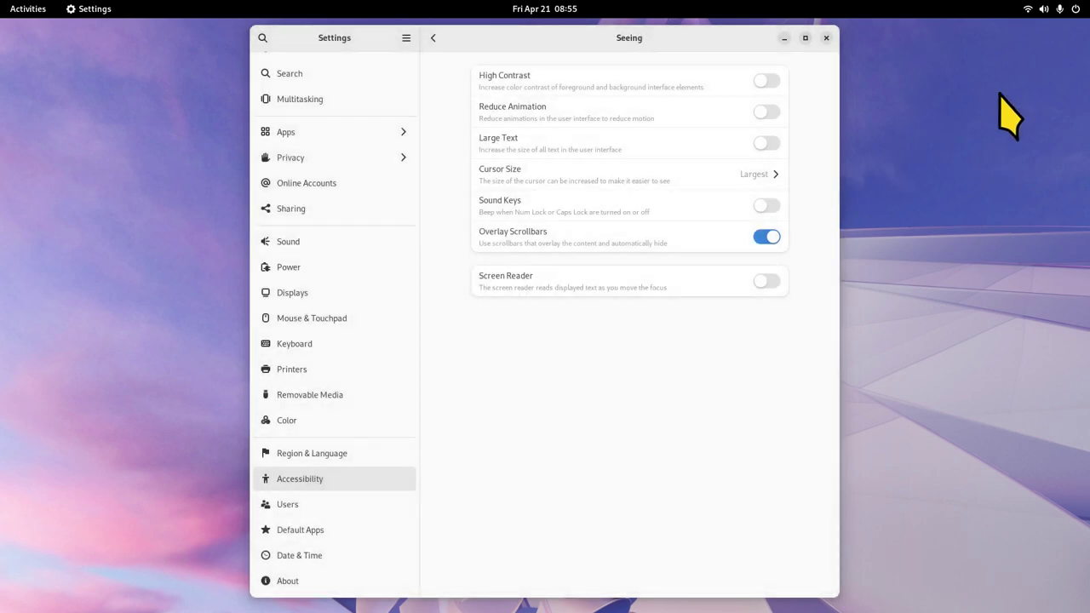
- Close Settings and show all installed apps from the Activities overview
click(826, 38)
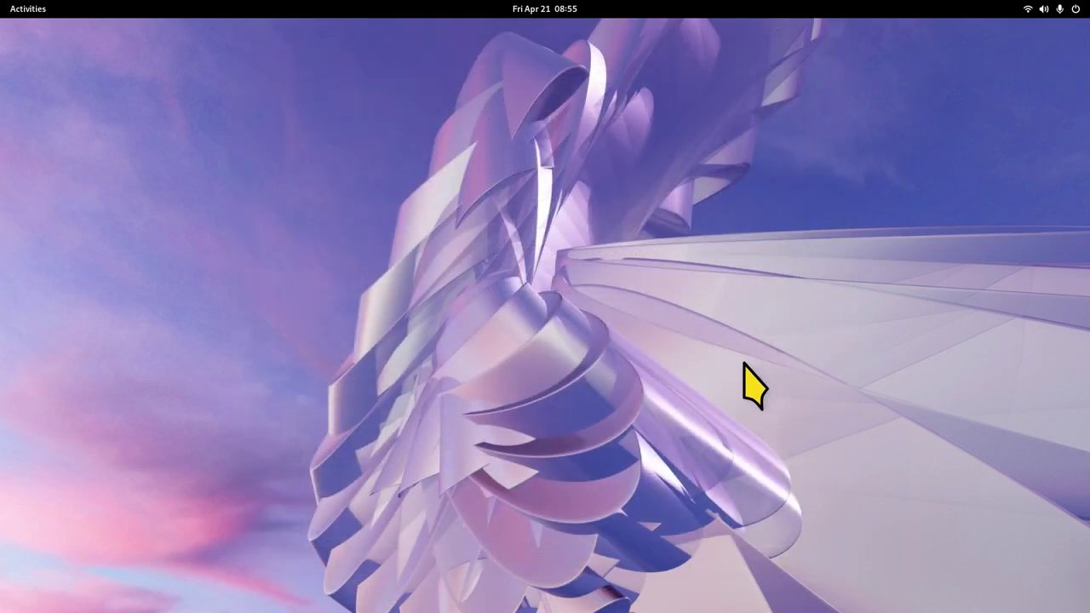
key(super)
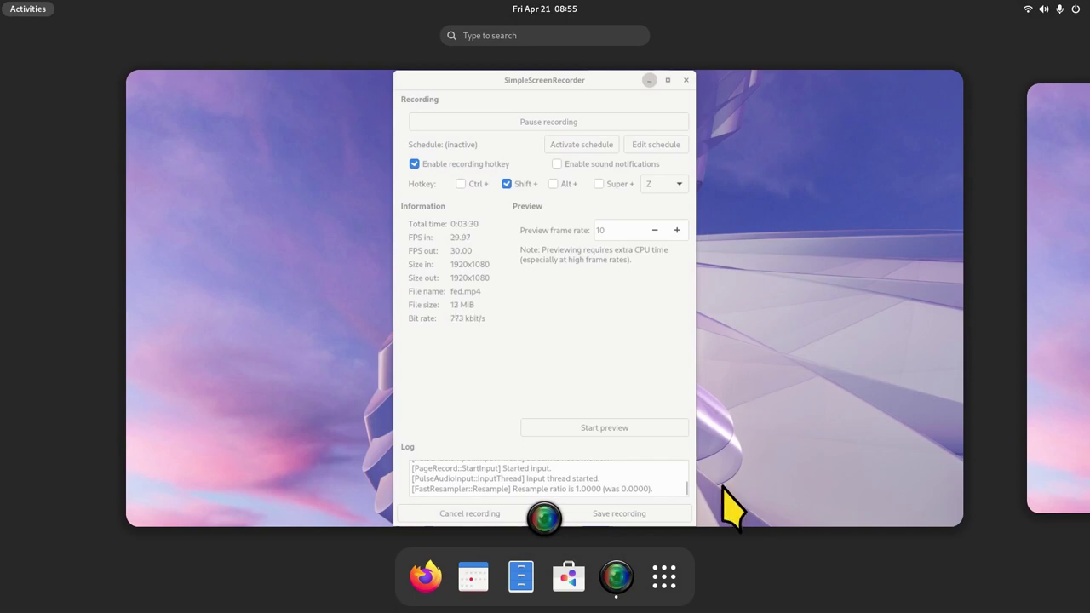
click(668, 586)
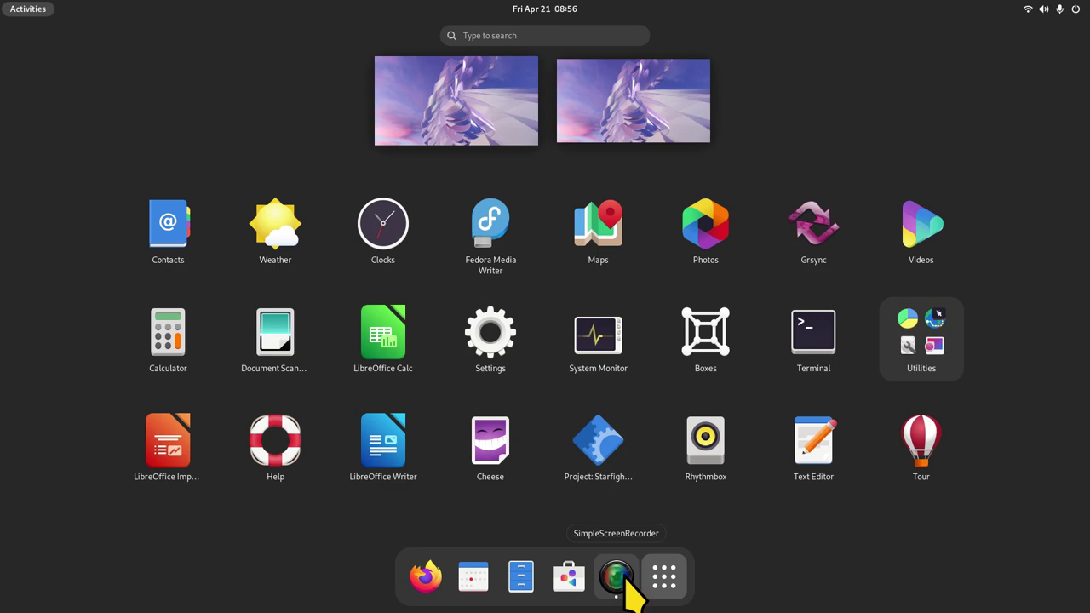
- Launch Software and open its Software Repositories list from the main menu
click(568, 576)
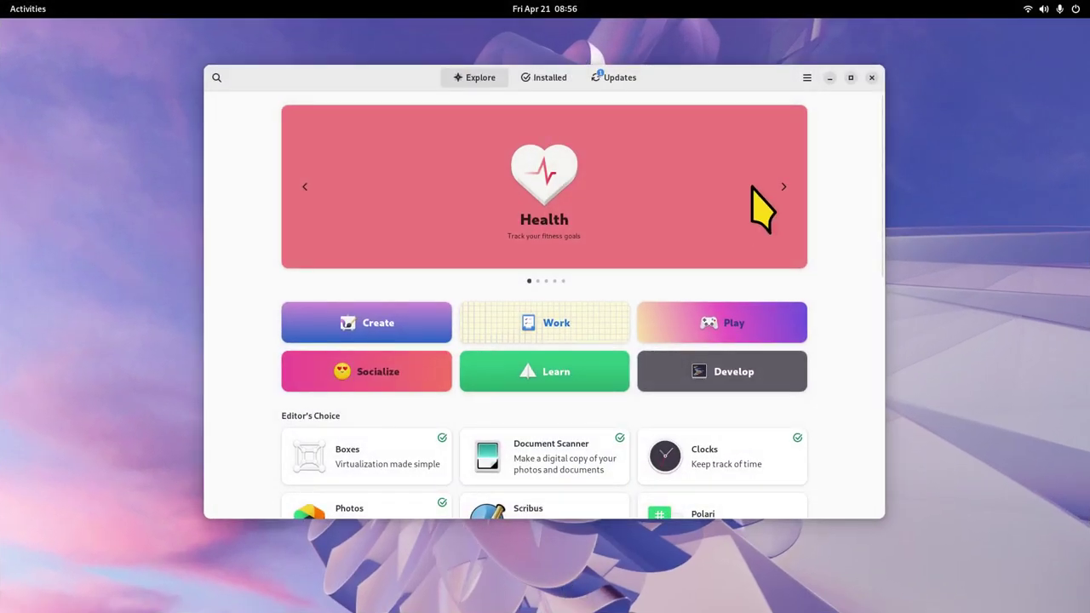
click(807, 78)
click(811, 109)
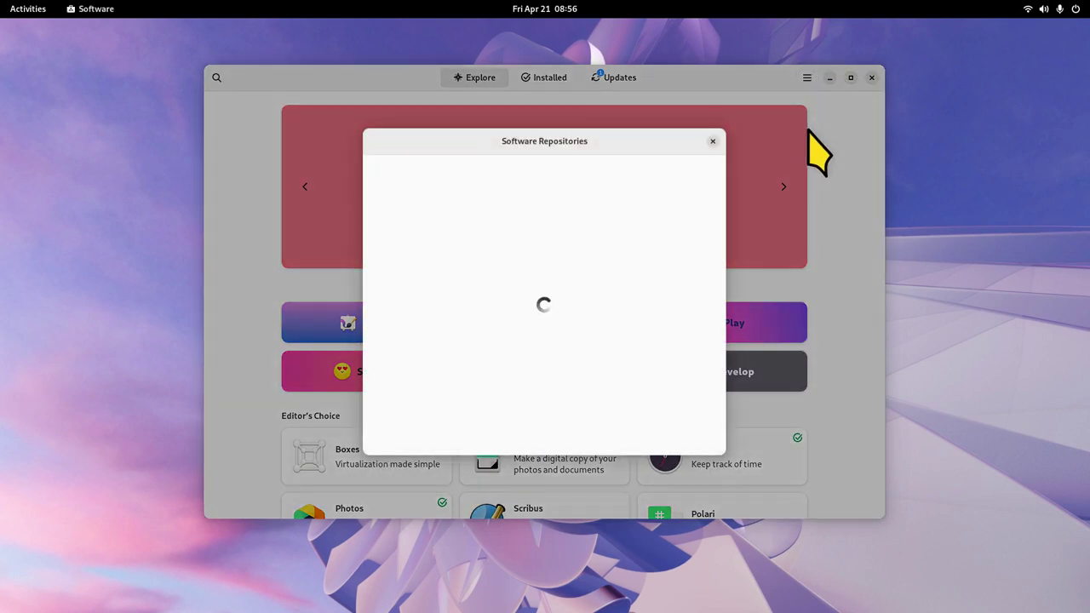
drag(625, 137, 629, 100)
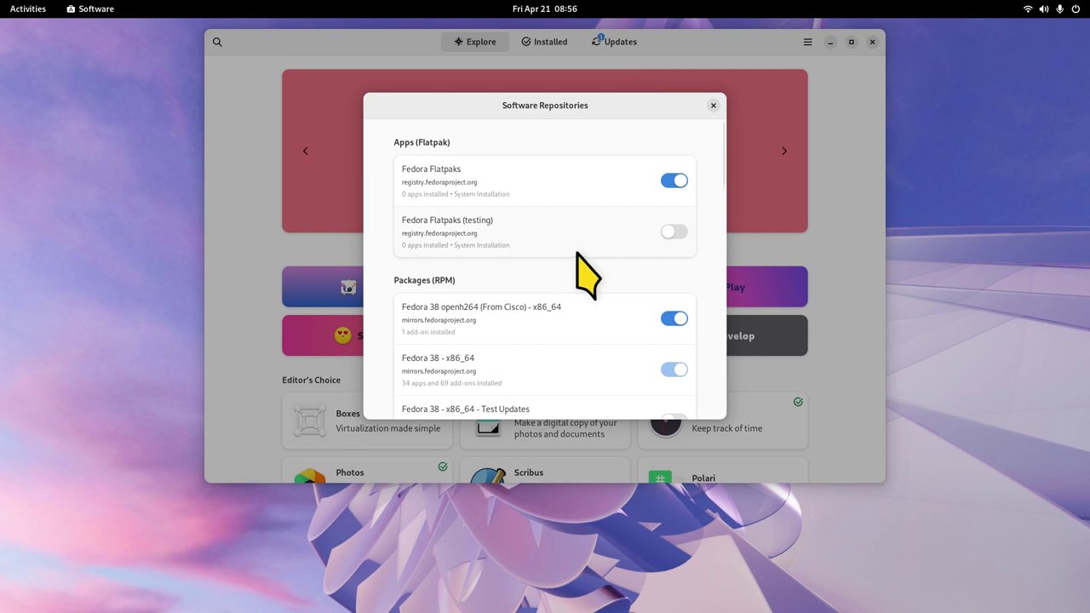
- Scroll through the Flatpak, RPM, firmware and third-party repositories and their enabled states
scroll(572, 255, down, 2)
scroll(579, 274, down, 5)
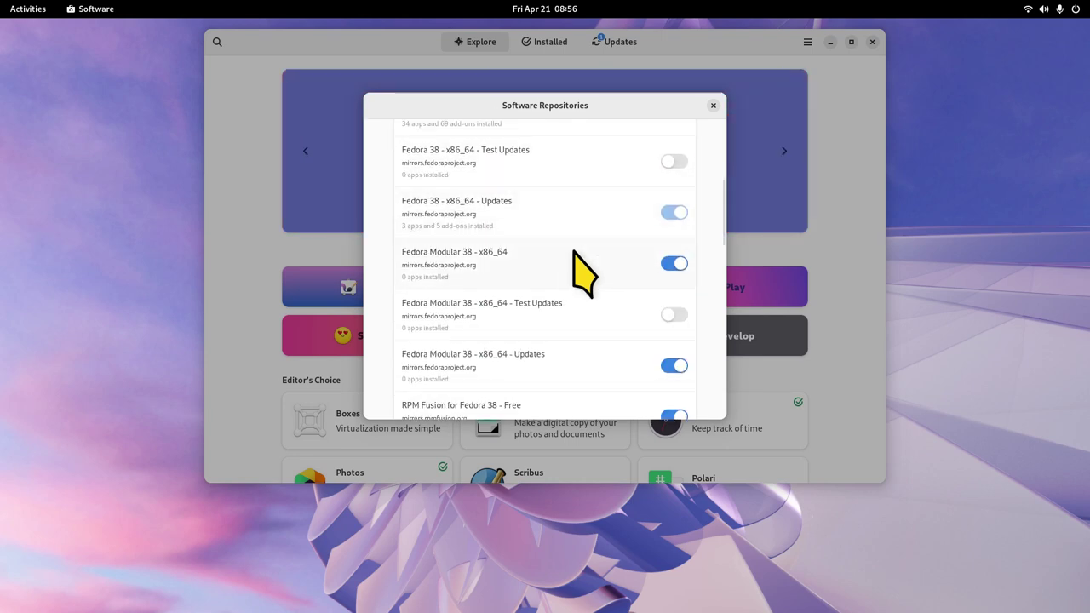
scroll(570, 247, down, 2)
scroll(572, 242, down, 5)
scroll(571, 243, down, 7)
scroll(572, 243, down, 7)
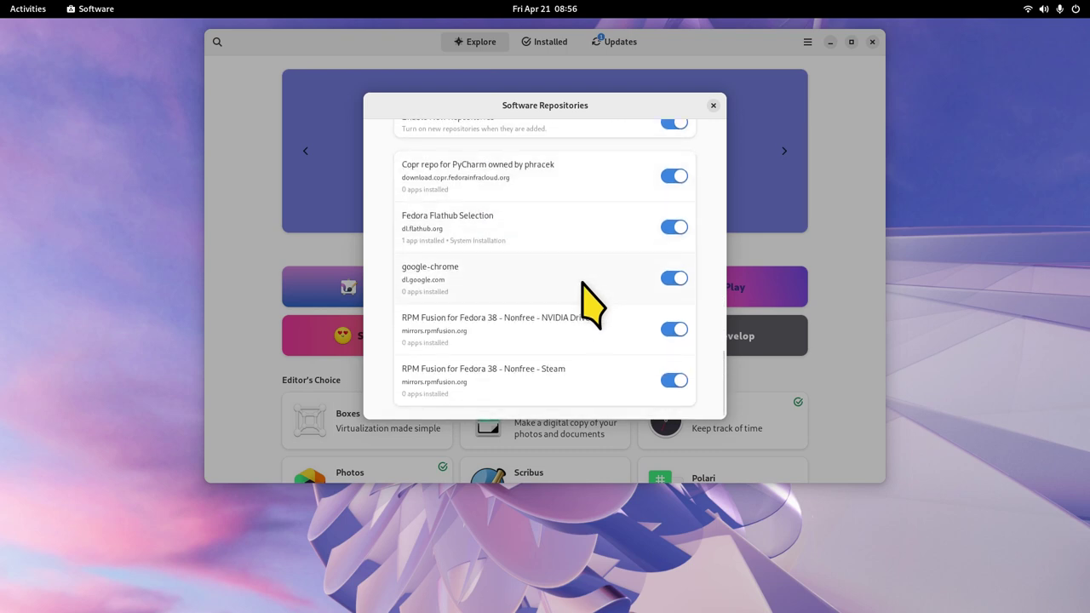
scroll(586, 315, up, 20)
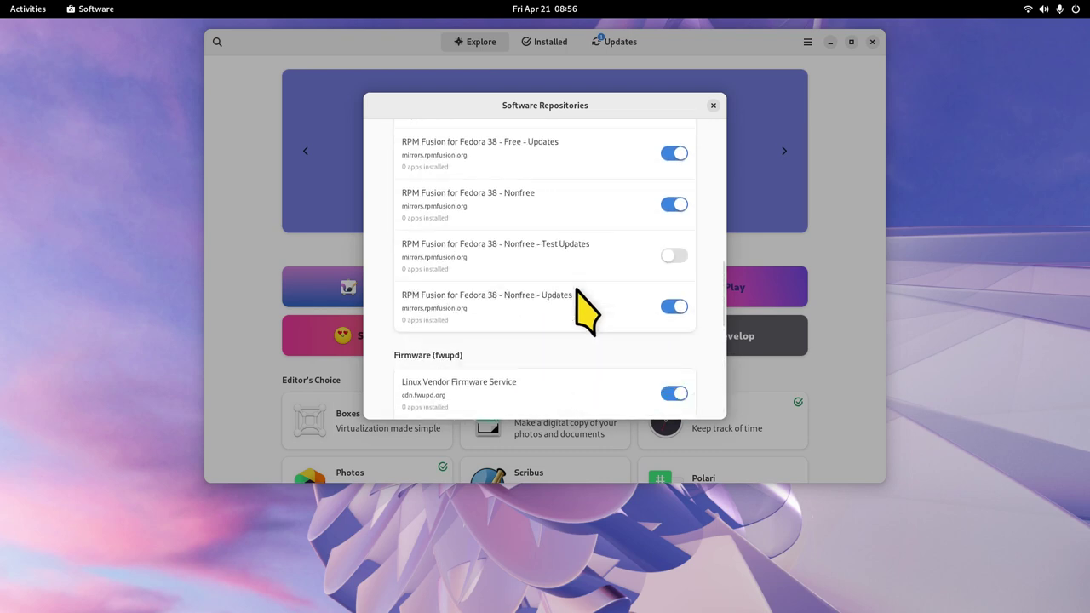
- Close the repositories dialog and look at the Updates and Installed pages
click(712, 105)
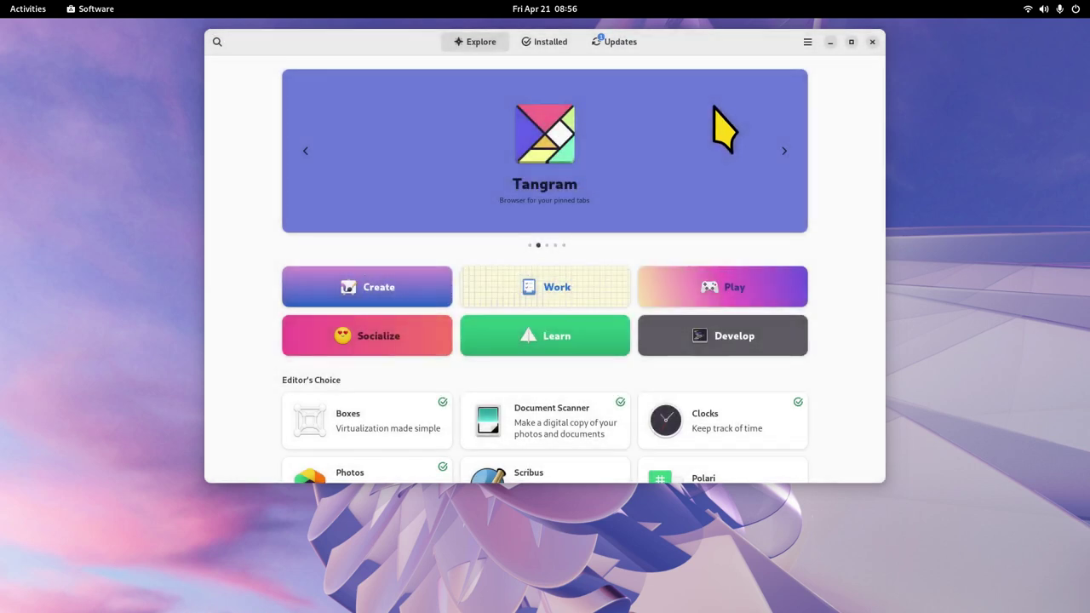
click(613, 43)
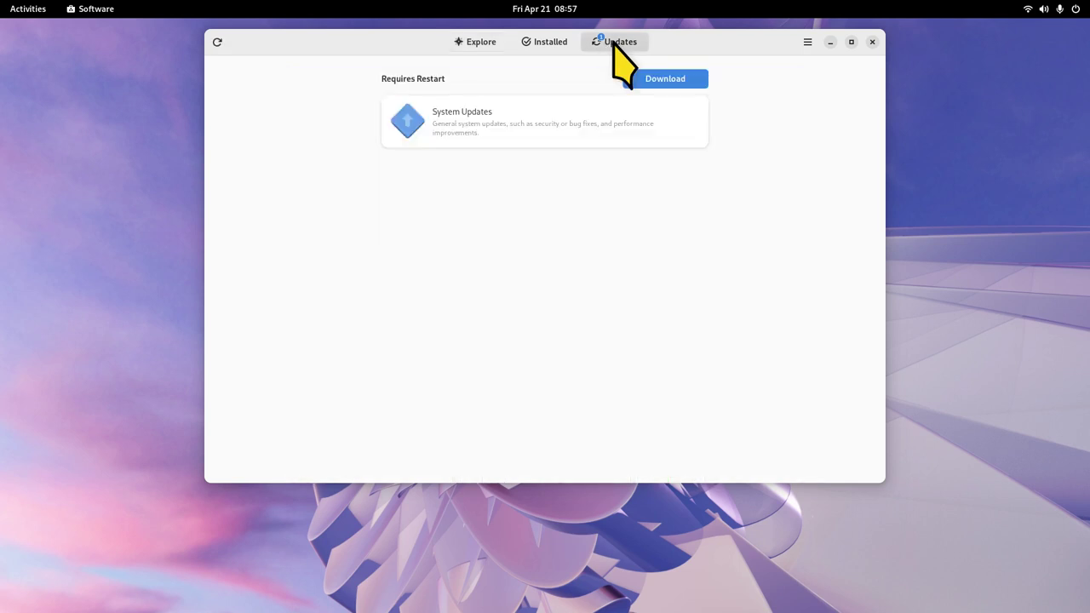
click(541, 43)
- View Calculator's details page, then return to the Explore page
click(511, 175)
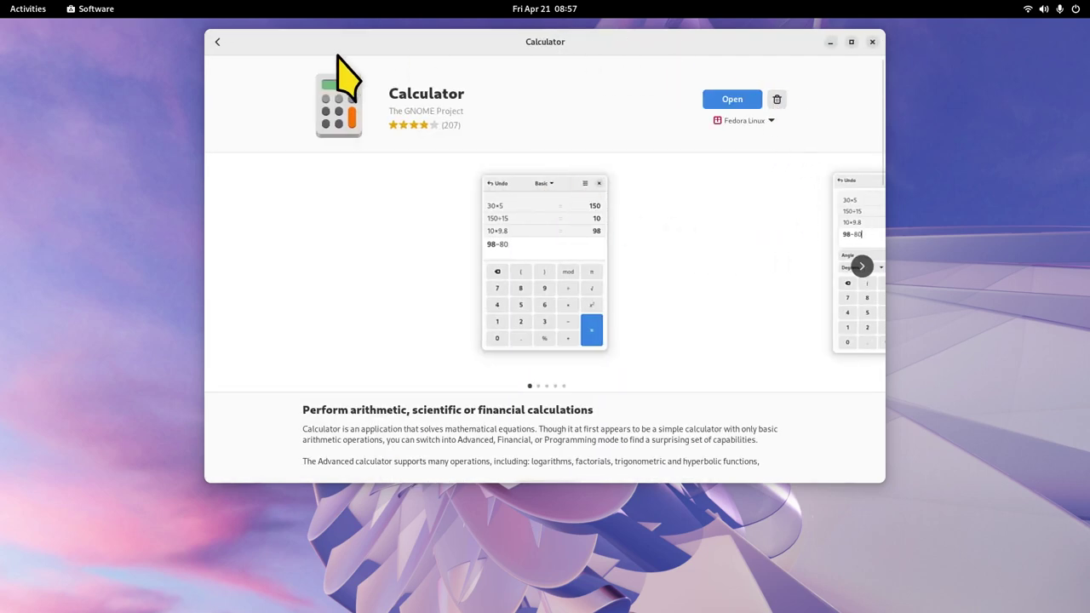
click(217, 41)
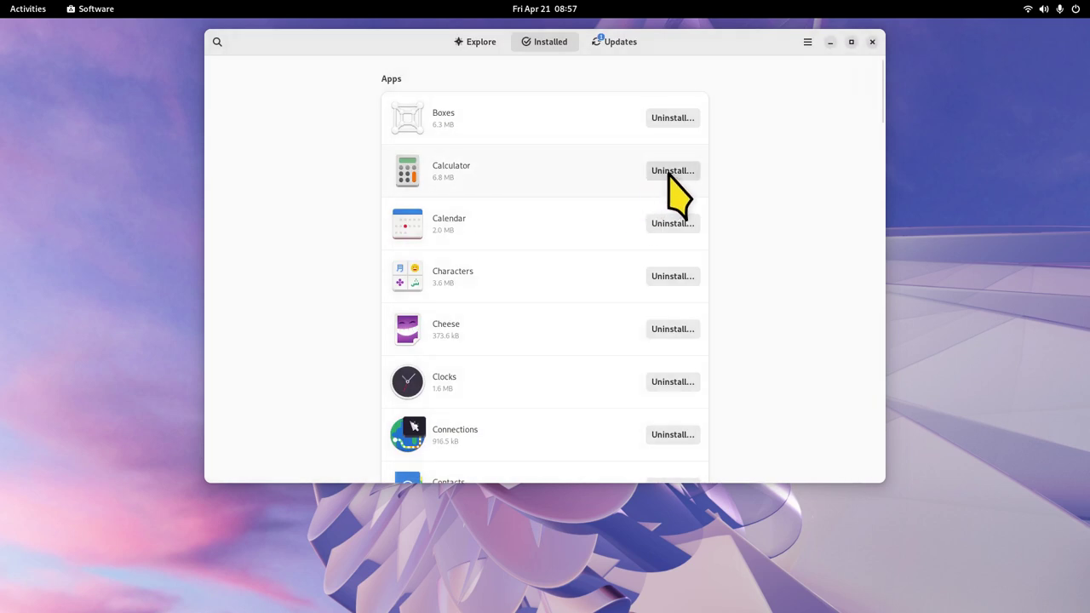
click(471, 42)
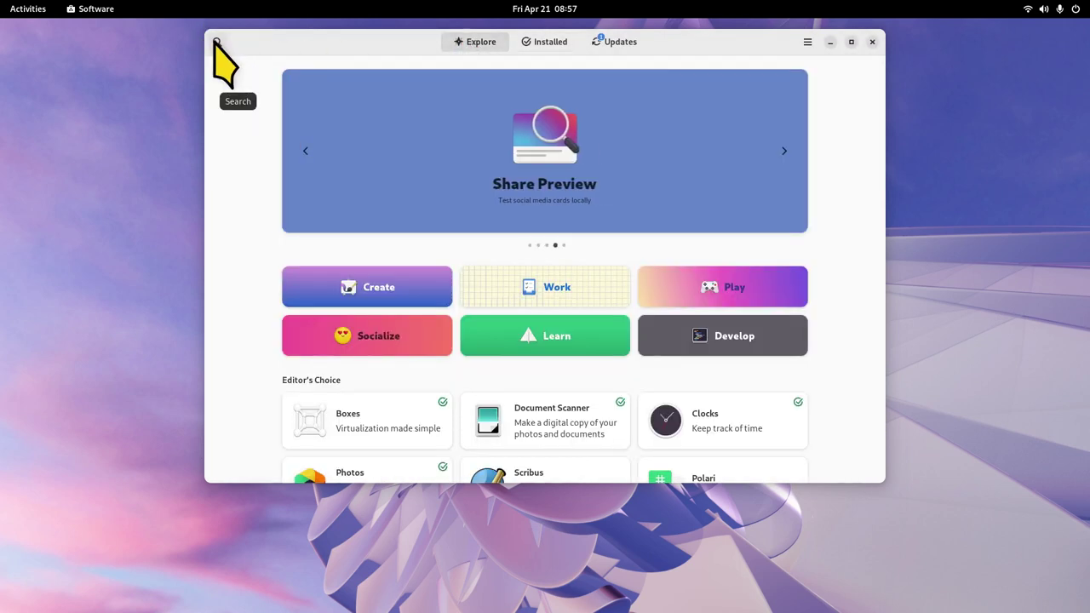
scroll(645, 302, down, 4)
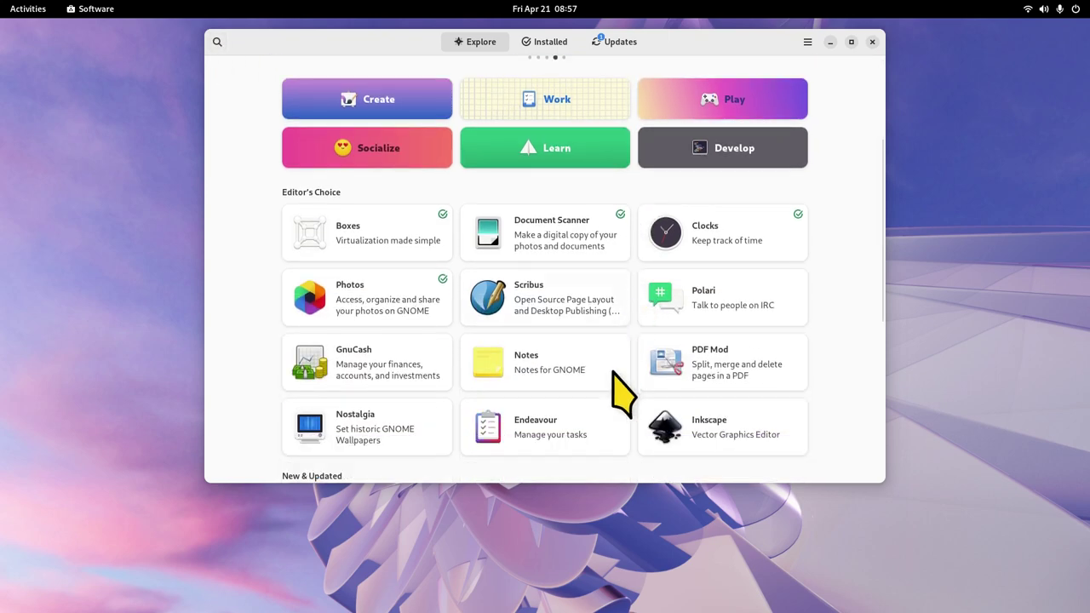
- Open Notes' details, check which sources offer it, and go back to Explore
click(550, 388)
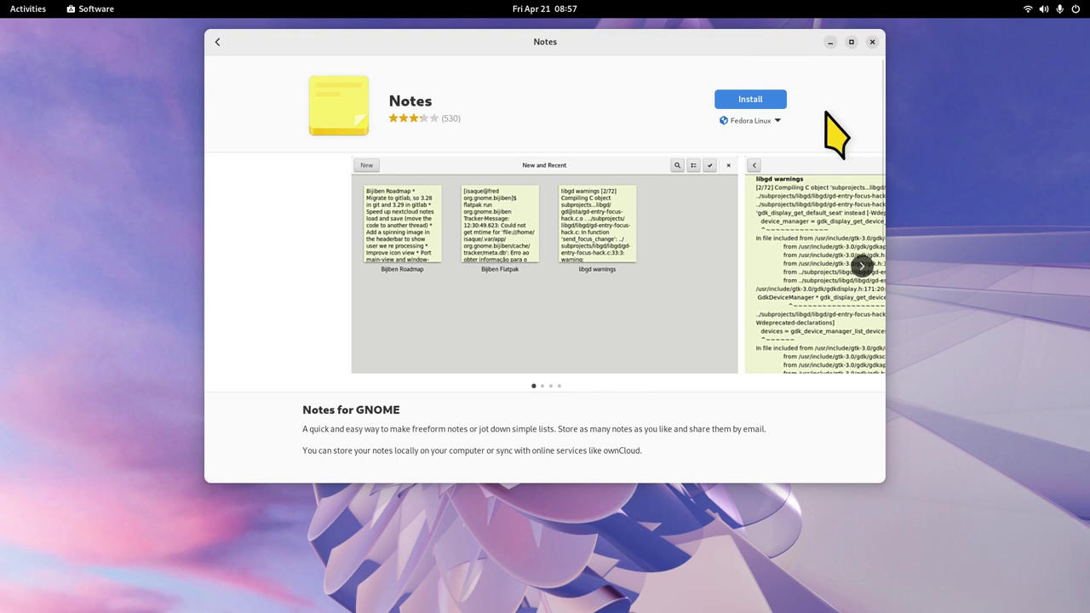
click(777, 122)
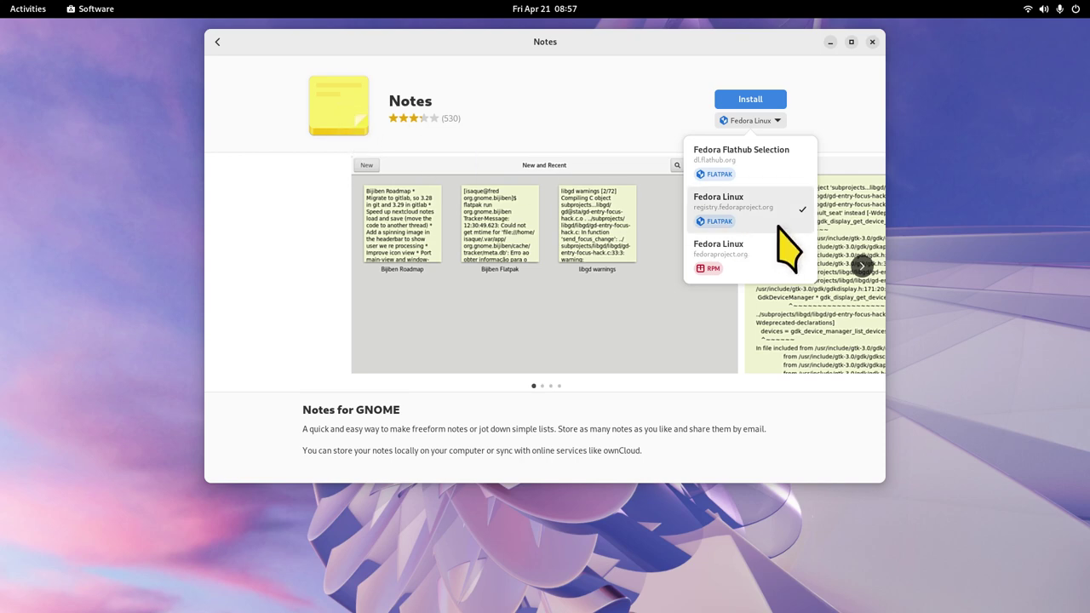
click(217, 42)
click(217, 42)
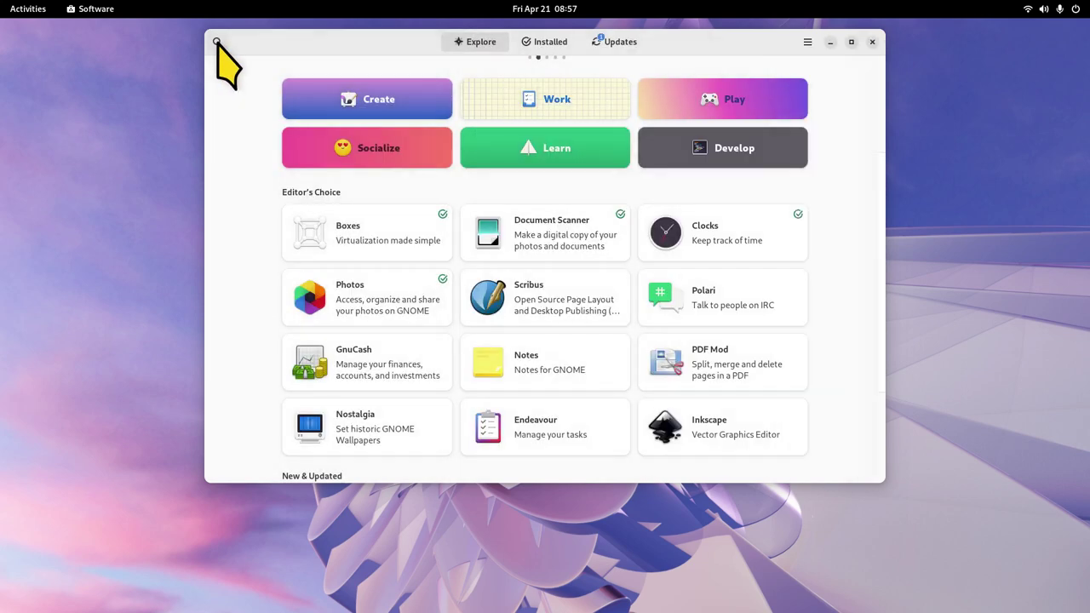
- Close Software, then show and dismiss the app grid in the Activities overview
click(873, 43)
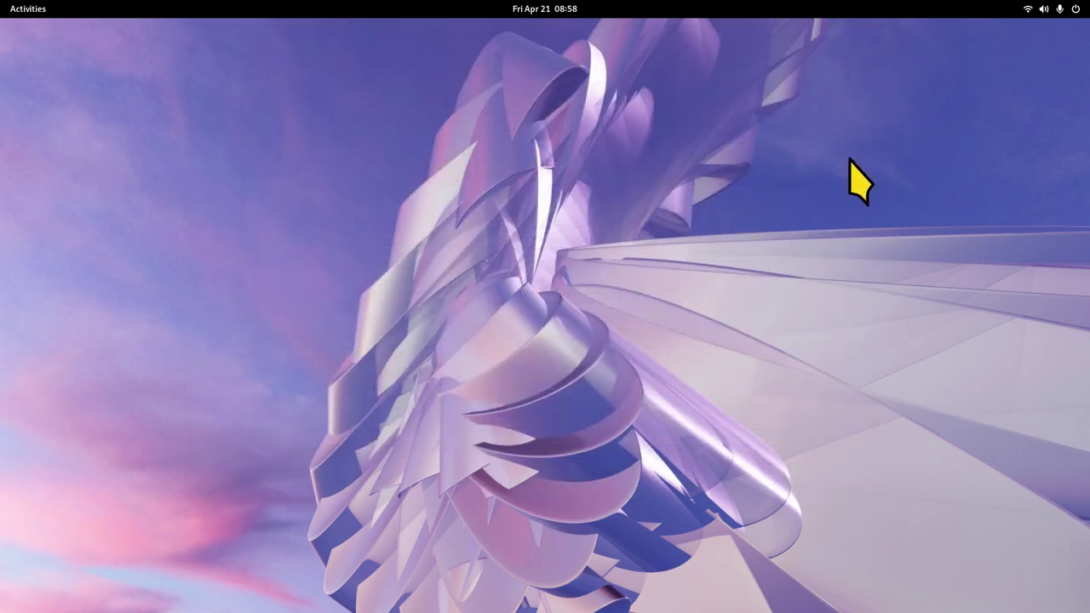
key(super)
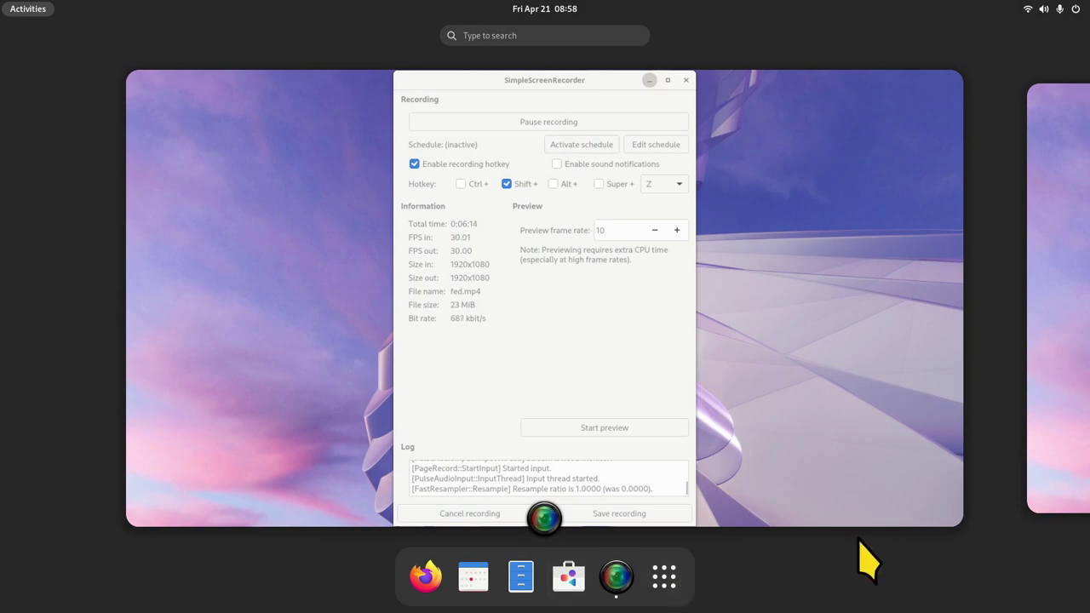
click(668, 579)
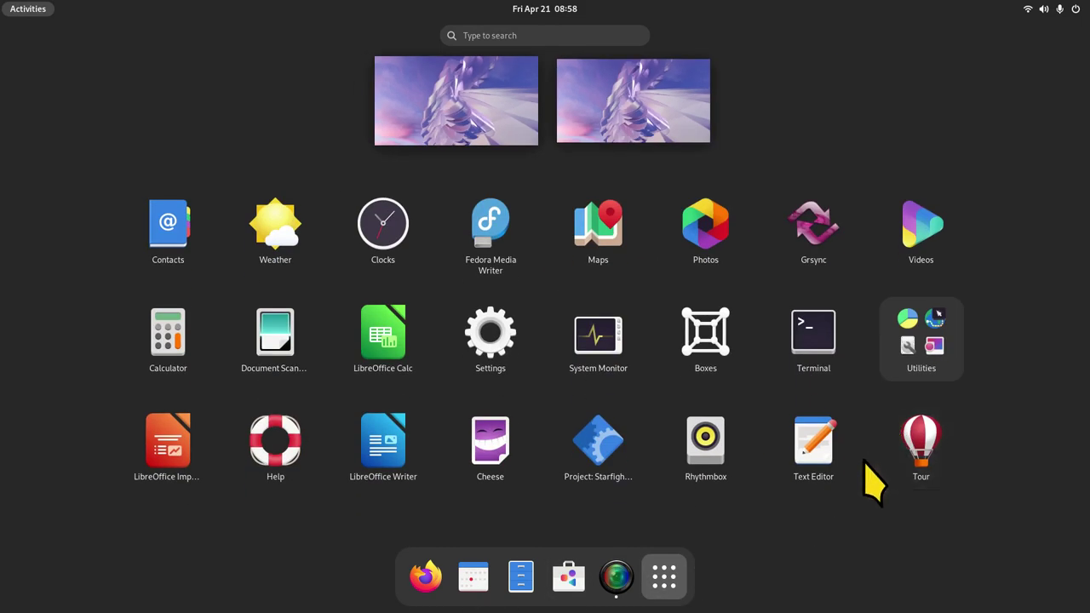
key(Escape)
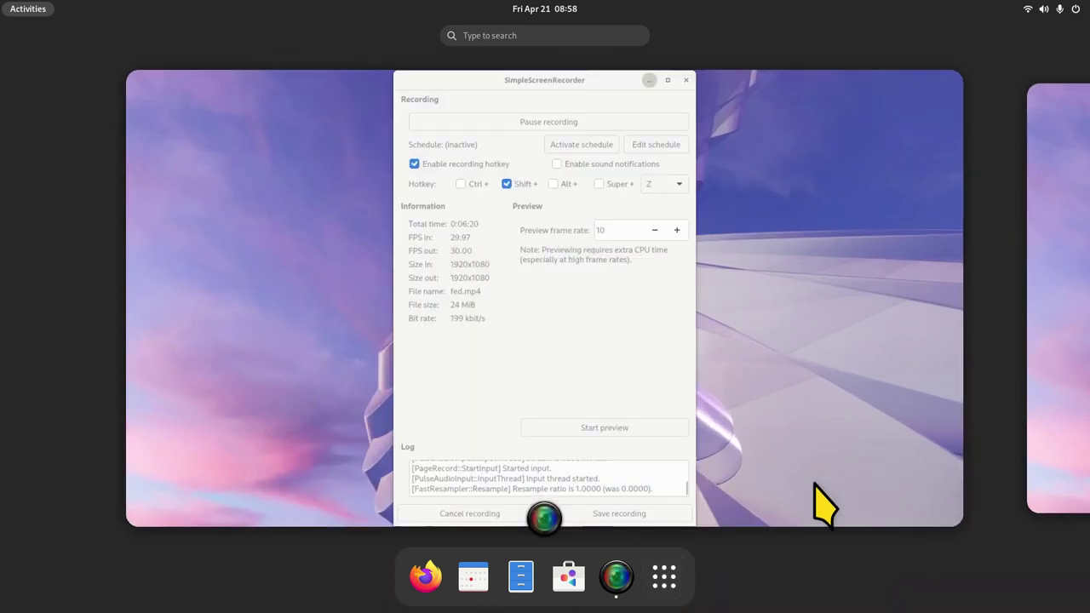
- Launch Firefox and scroll through the 'Announcing Fedora Linux 38' bookmarked article
click(426, 578)
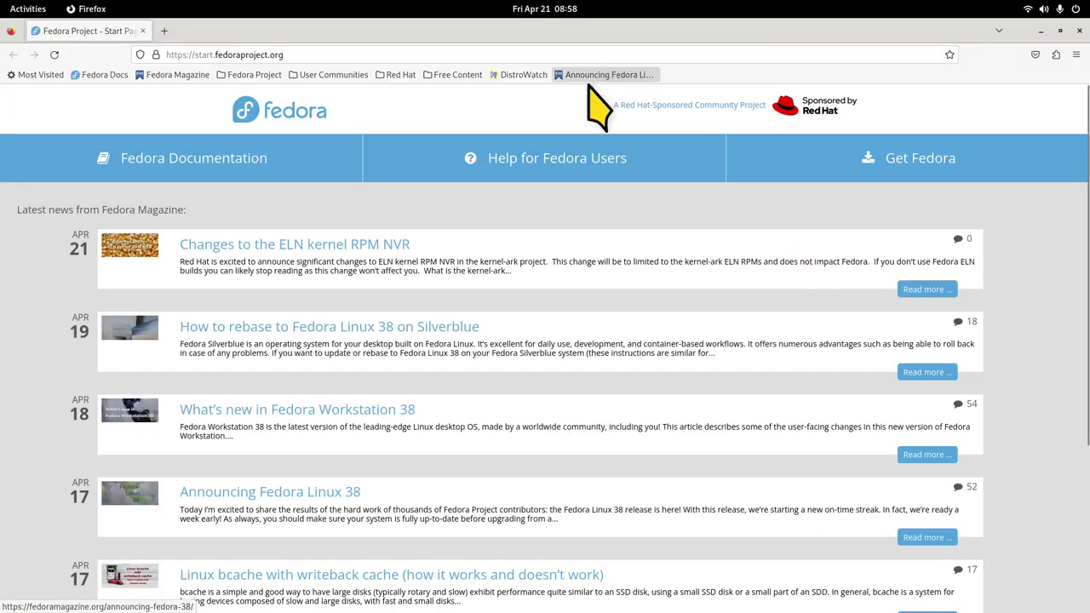
click(594, 75)
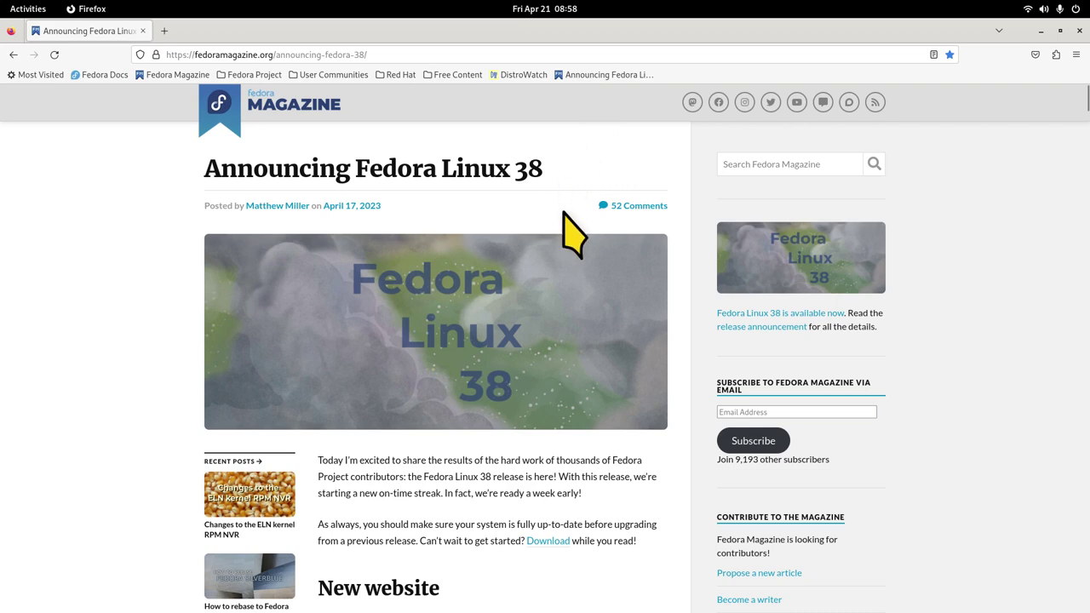
scroll(562, 250, down, 3)
scroll(564, 255, down, 5)
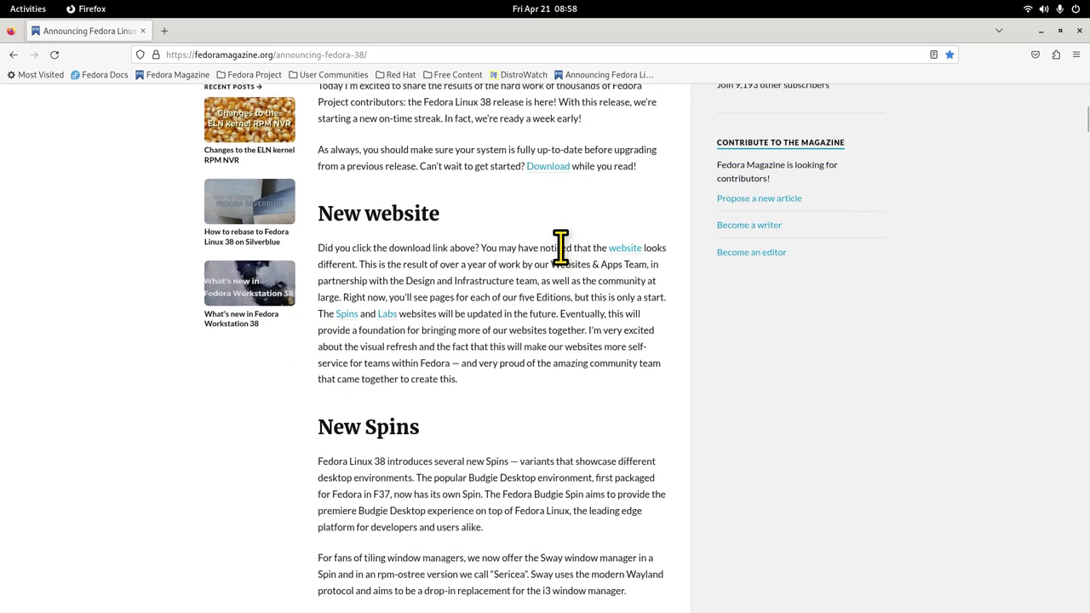
scroll(596, 361, down, 2)
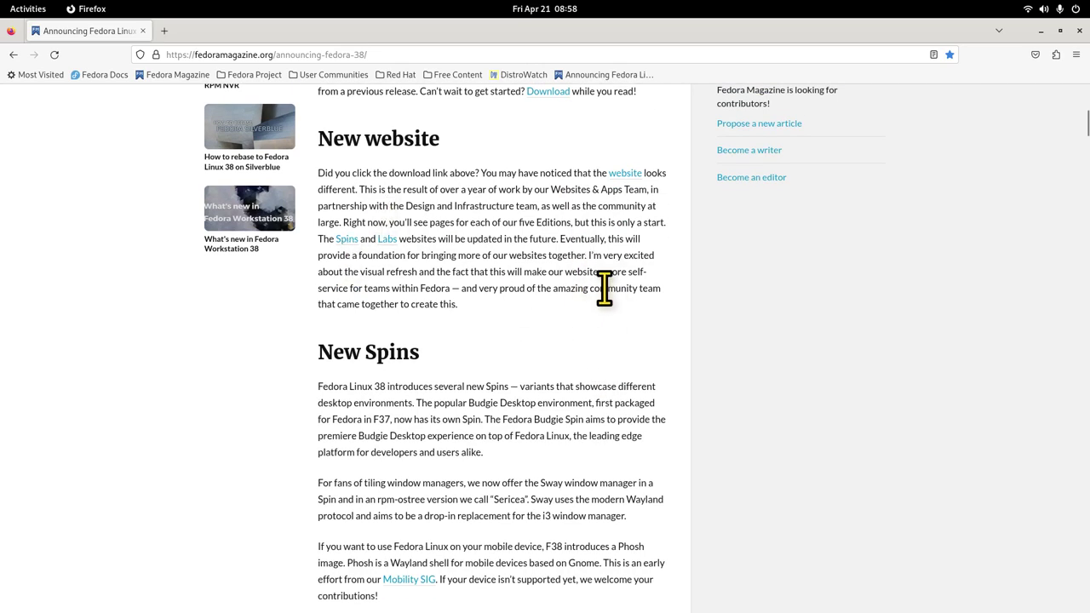
scroll(609, 298, down, 5)
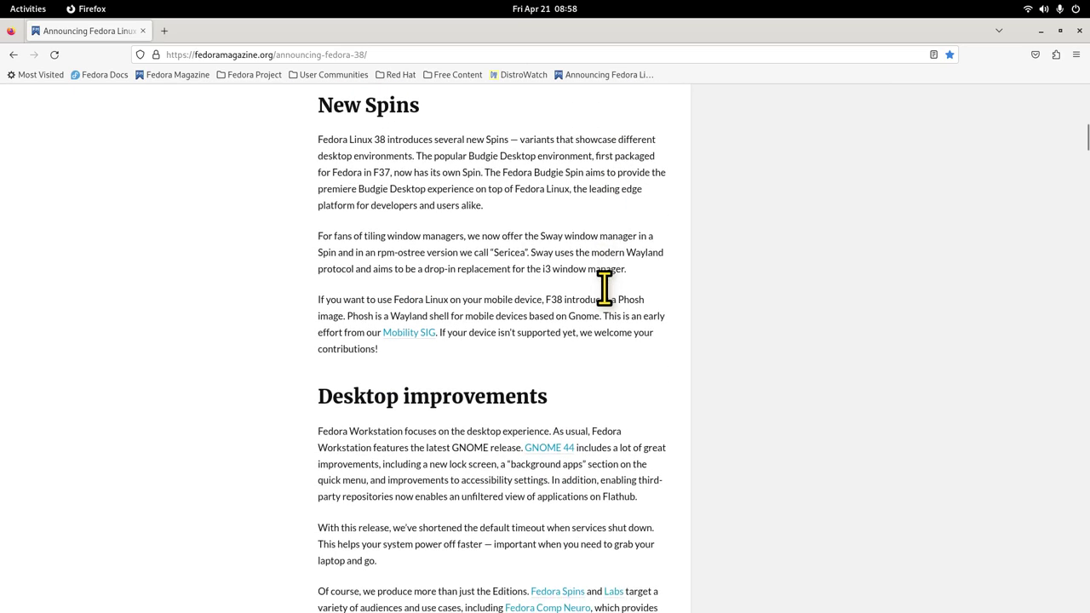
scroll(604, 290, down, 4)
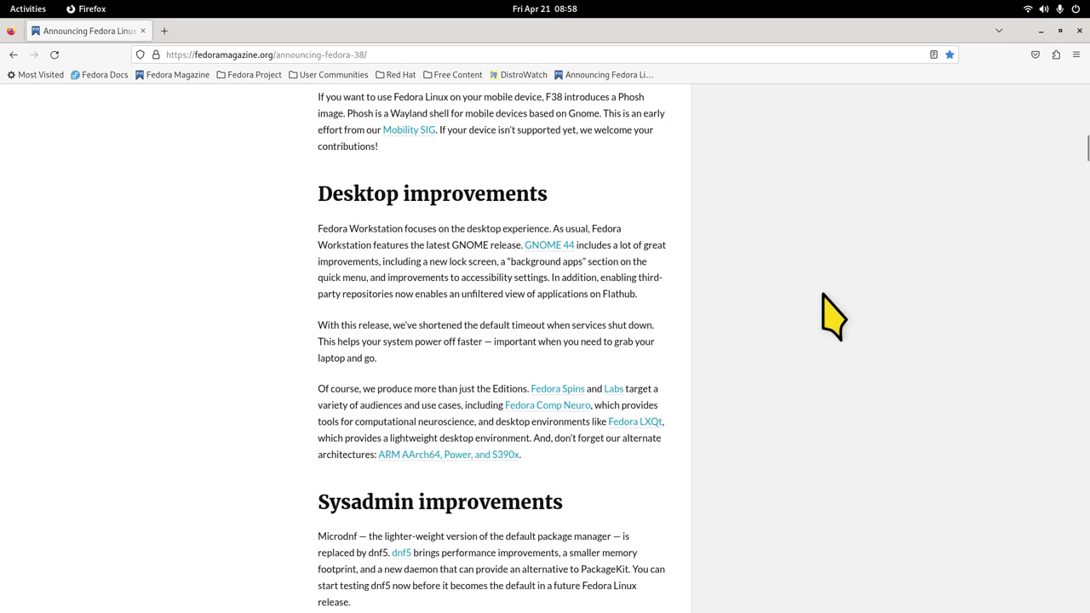
scroll(768, 290, down, 5)
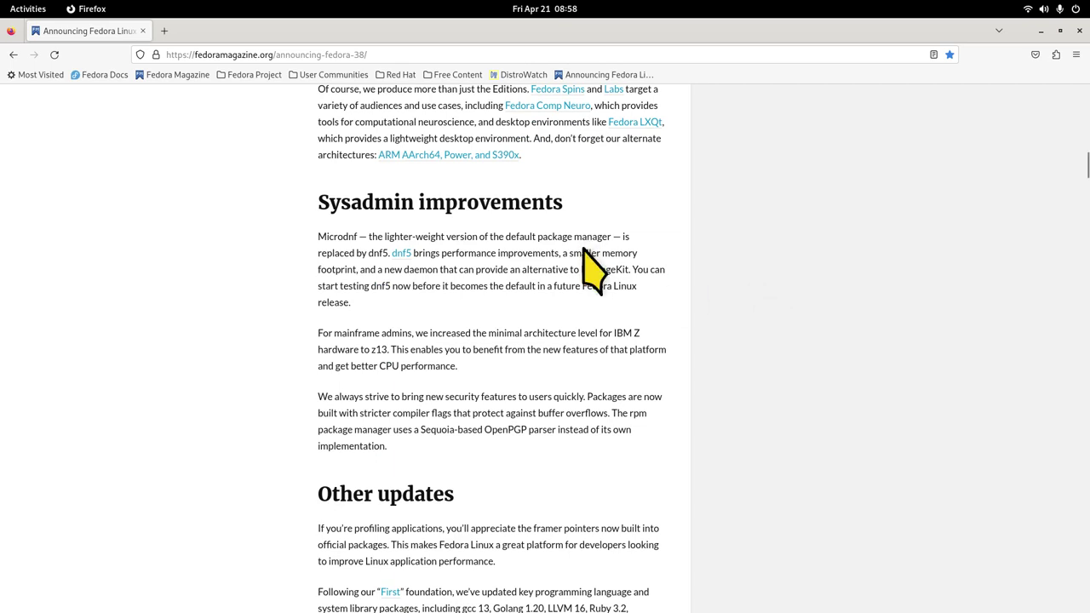
- Select 'default package manager' in the article and read on to its end
drag(509, 239, 611, 239)
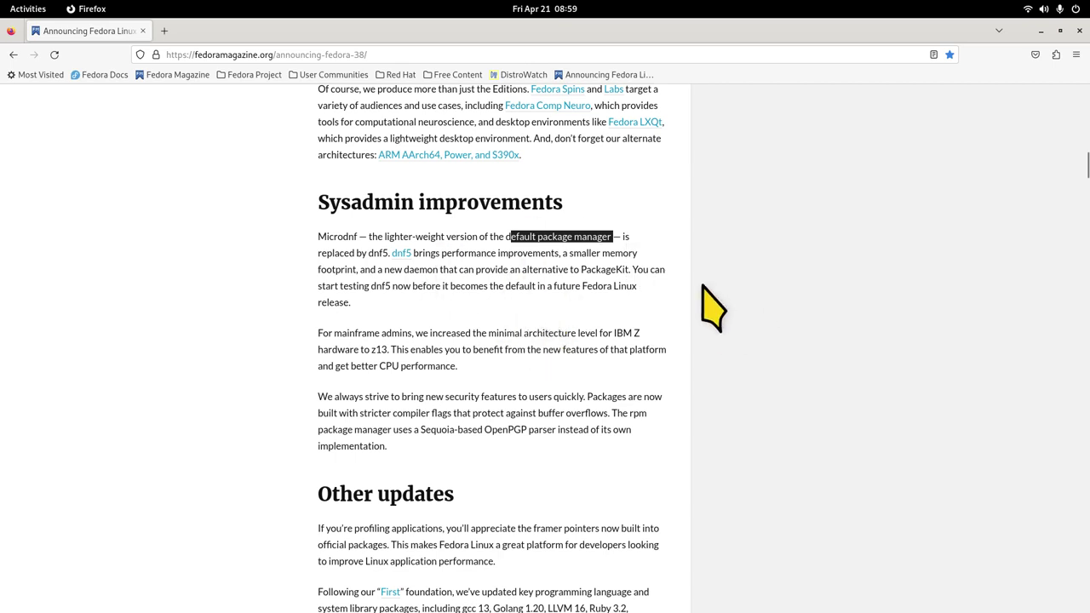
scroll(837, 312, down, 5)
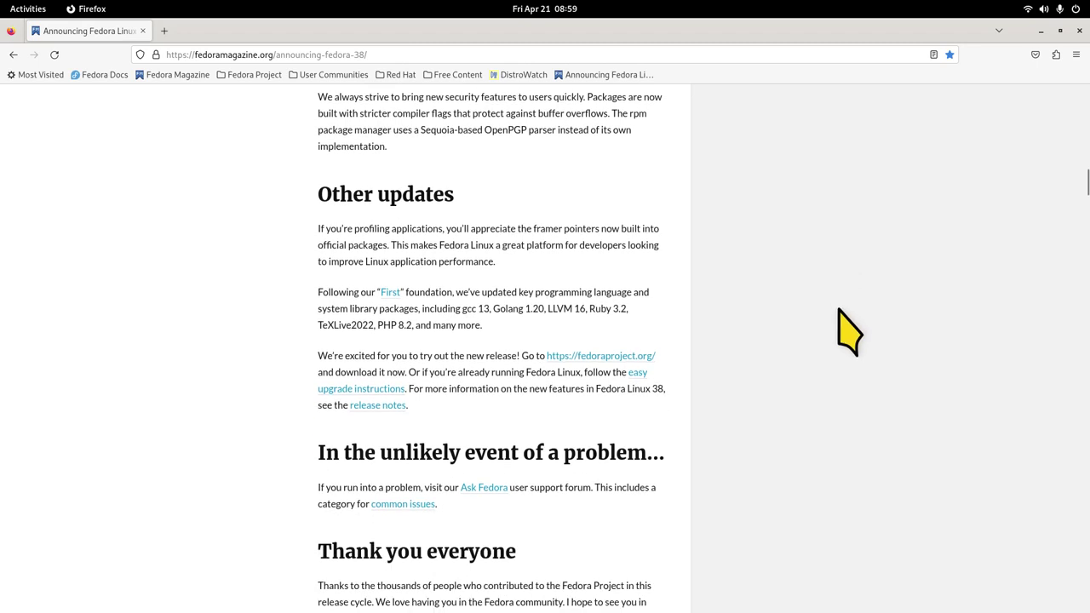
scroll(848, 332, down, 2)
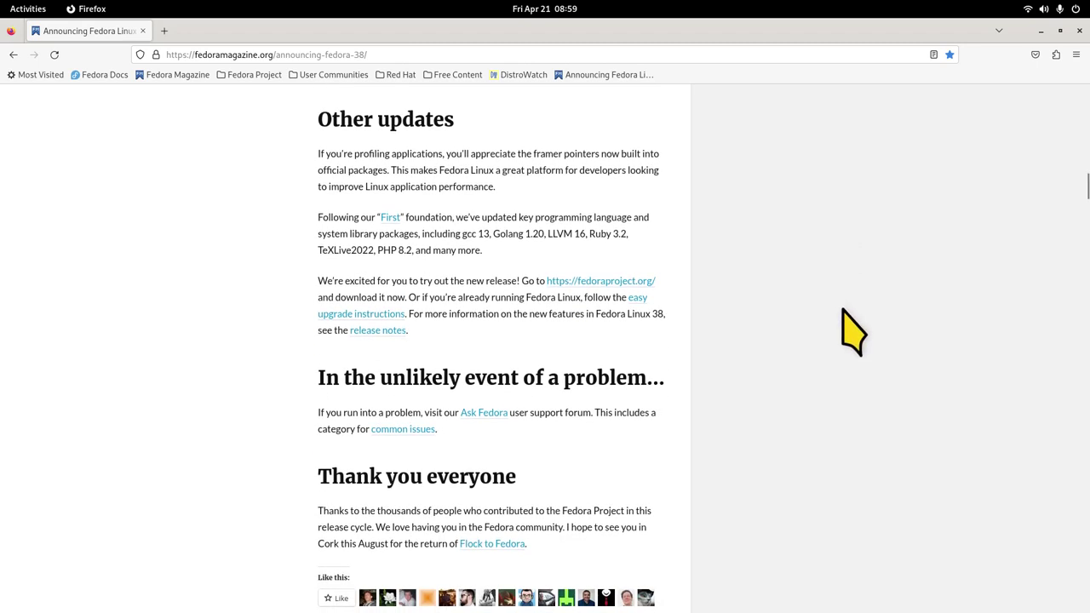
scroll(843, 309, down, 2)
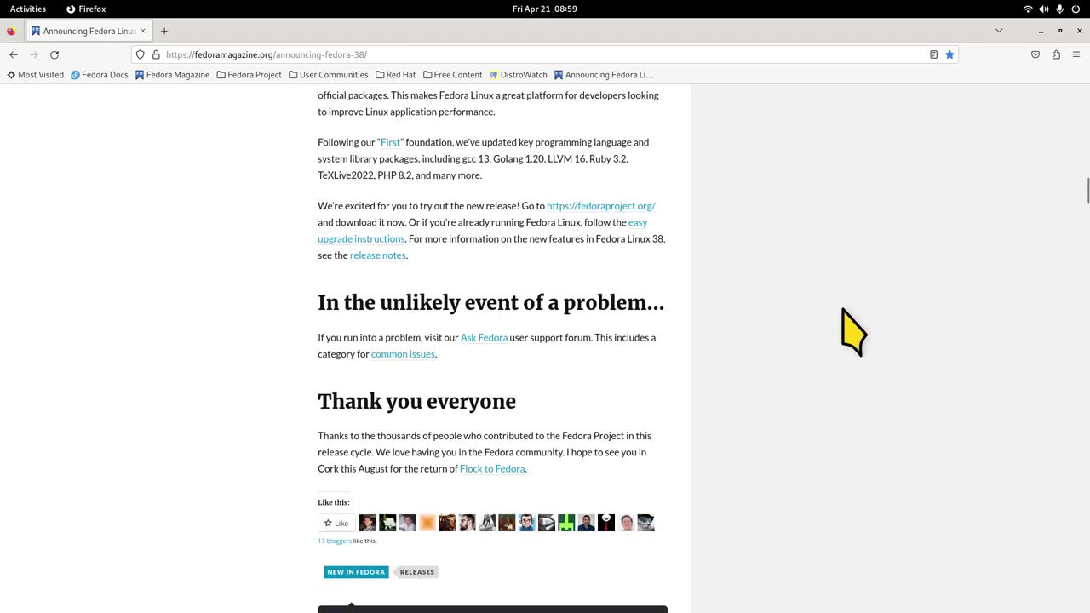
- Open DistroWatch, zoom the page out two steps, and scroll through its latest news
click(514, 75)
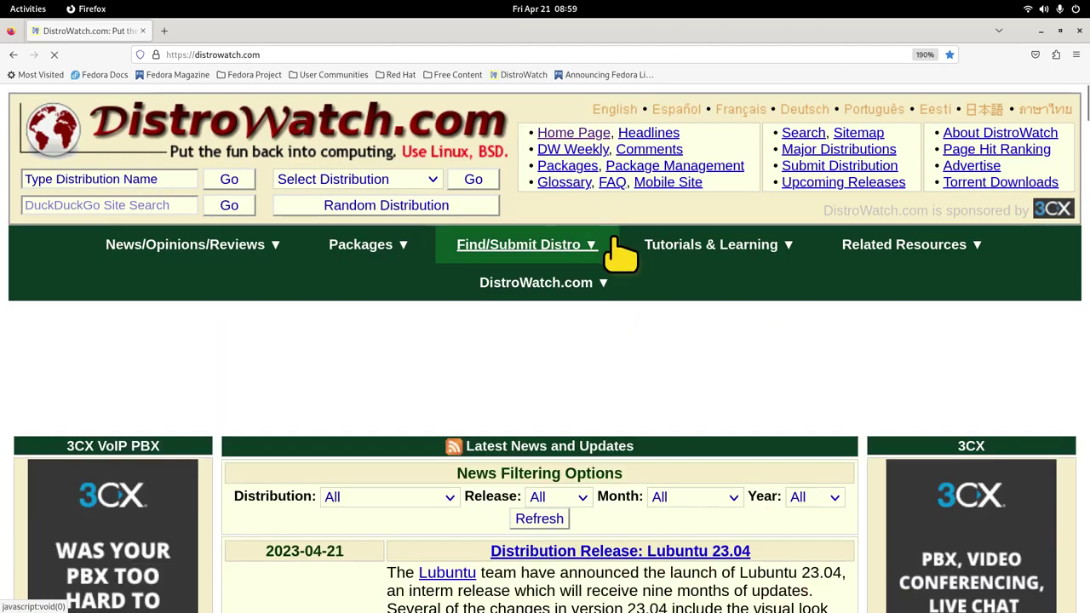
scroll(622, 255, down, 3)
scroll(626, 260, down, 5)
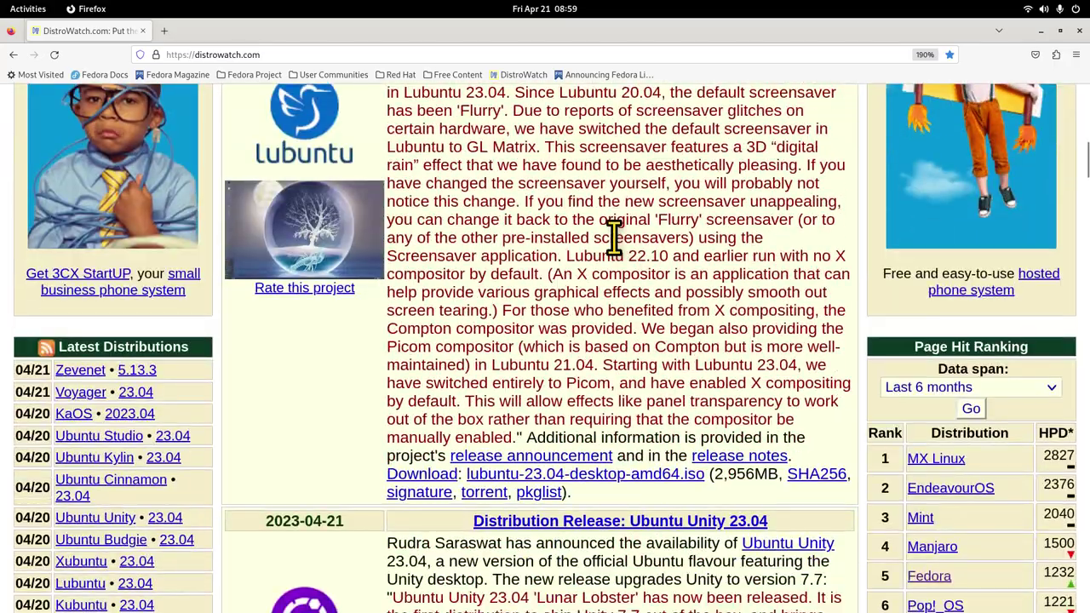
key(ctrl+minus)
key(ctrl+minus)
key(ctrl+minus)
key(ctrl+minus)
key(ctrl+minus)
key(ctrl+minus)
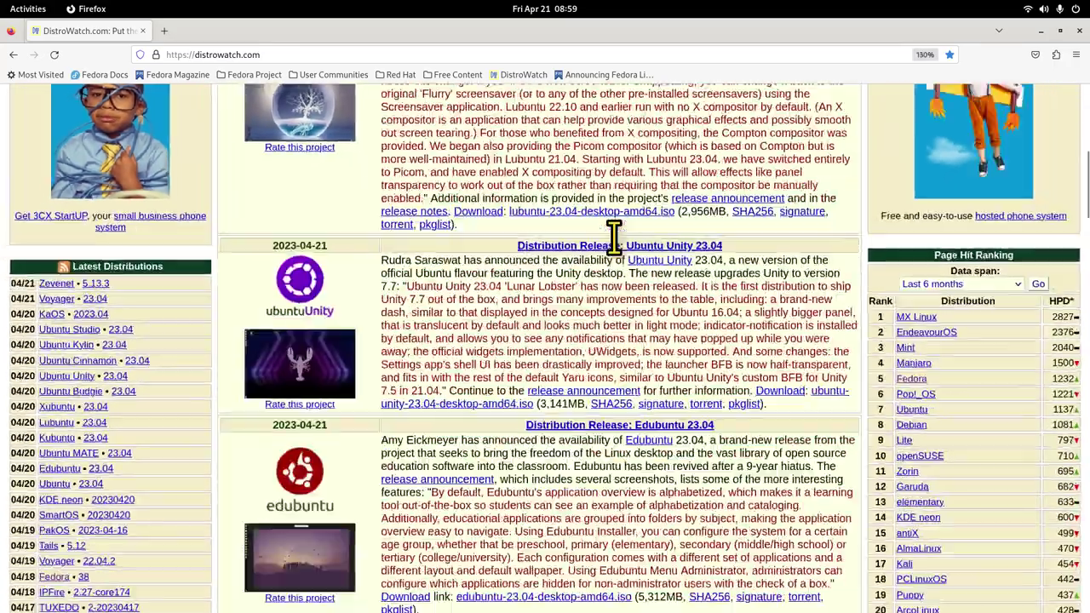
scroll(626, 264, down, 10)
key(ctrl+minus)
scroll(625, 264, down, 10)
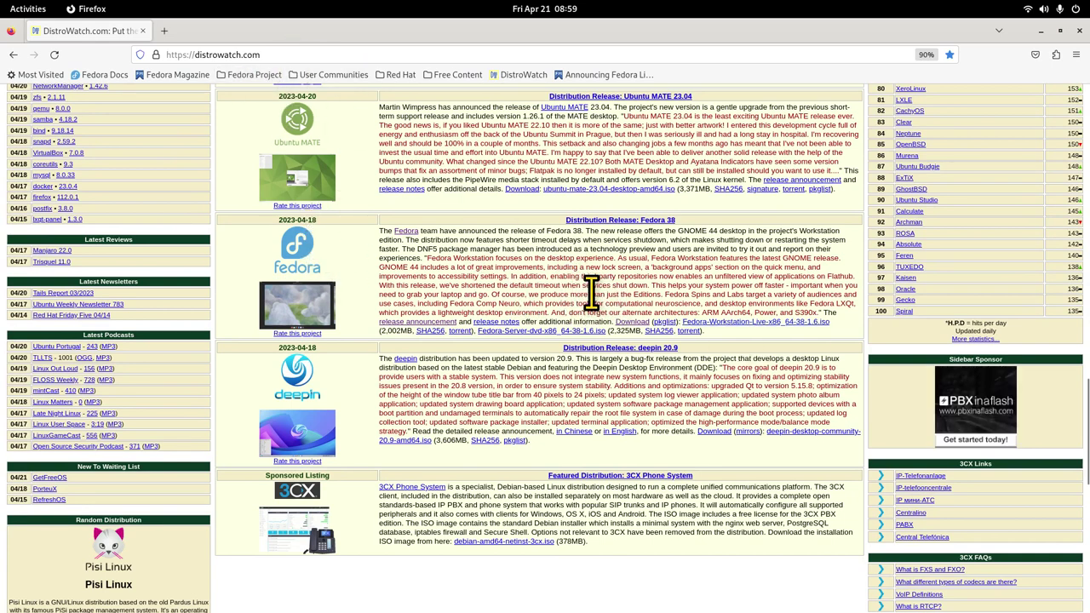
scroll(591, 289, up, 4)
scroll(617, 300, down, 5)
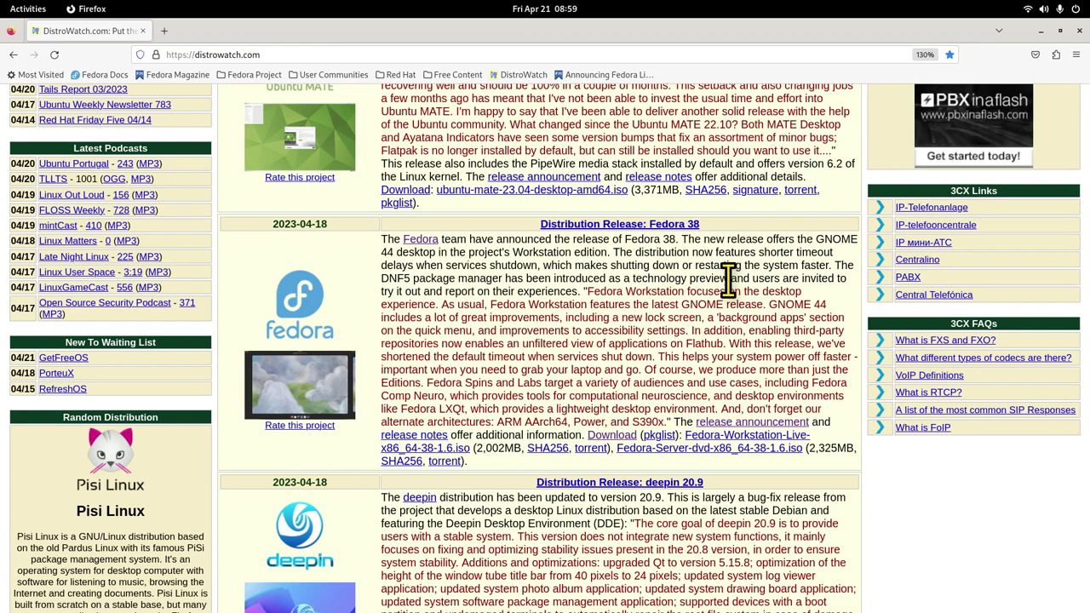
- Select 'Workstation edition' and the faster shutdown phrase in the Fedora 38 entry, then reset zoom
drag(514, 252, 610, 250)
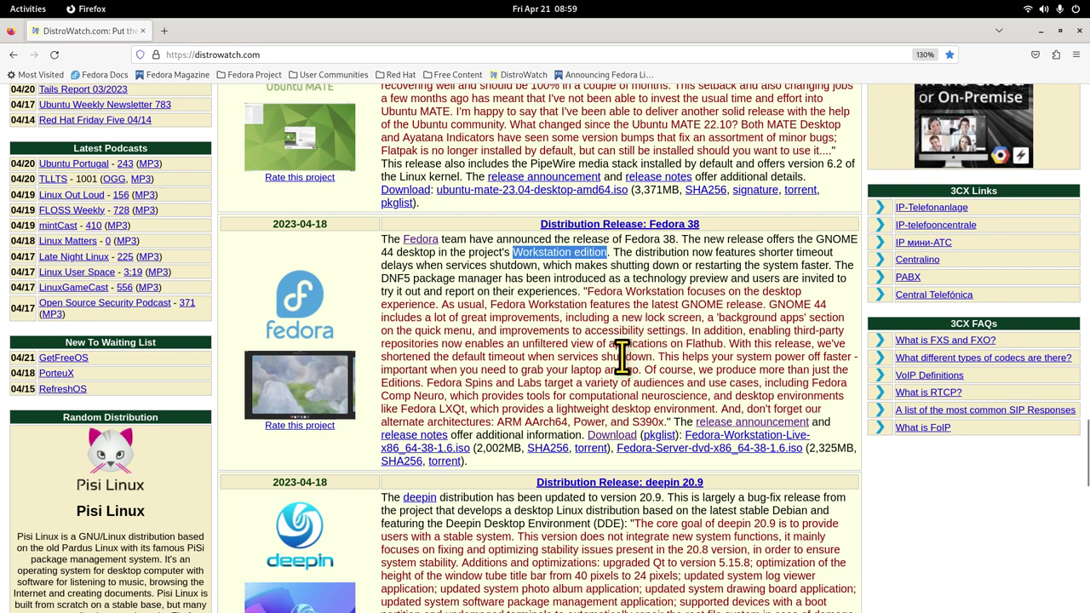
drag(543, 266, 831, 267)
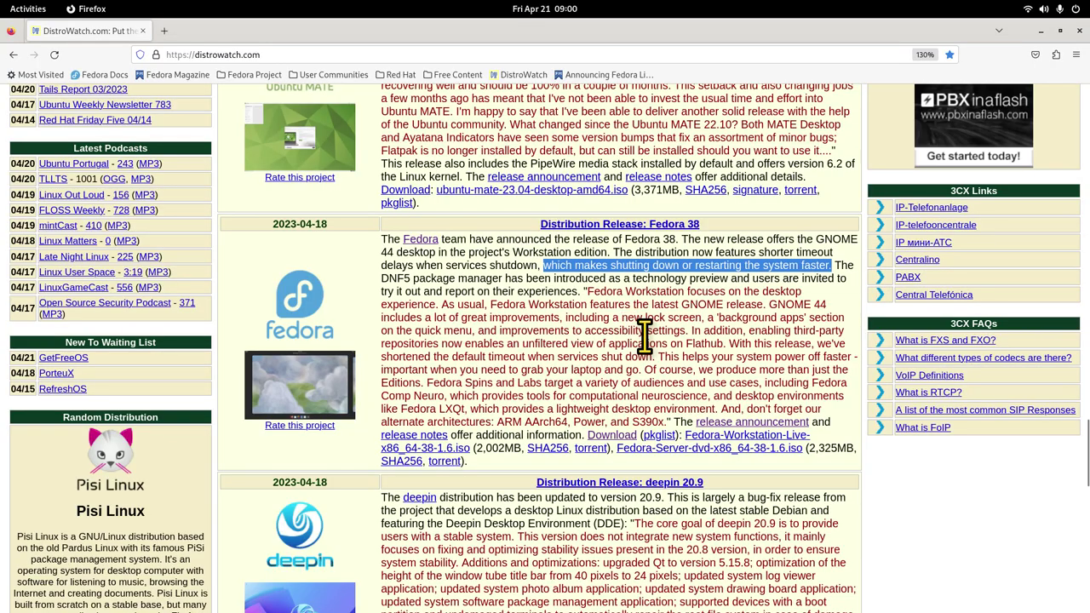
key(ctrl+minus)
key(ctrl+minus)
key(ctrl+minus)
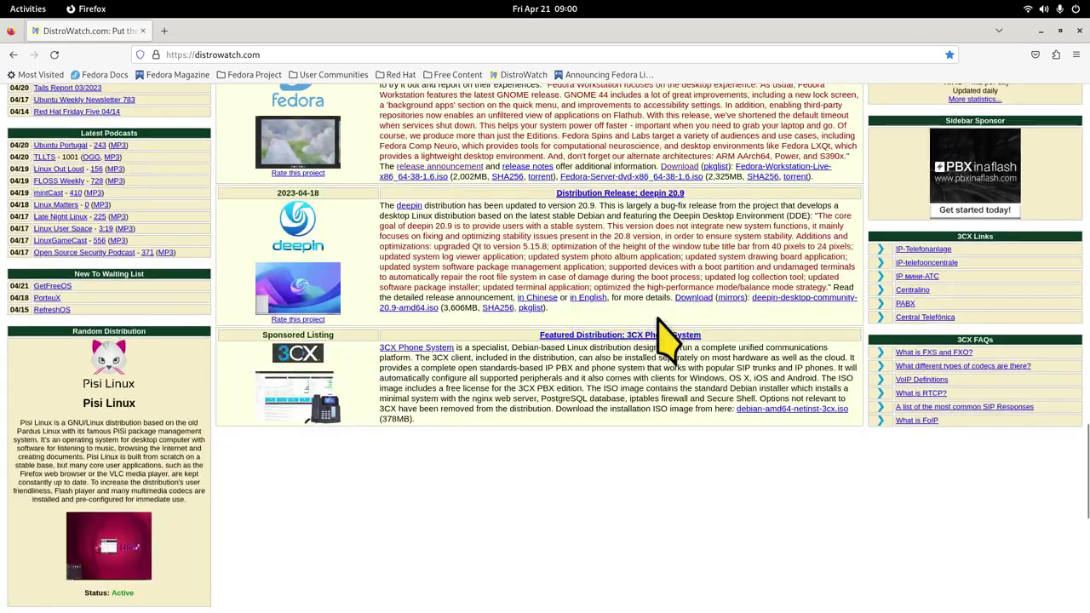
scroll(656, 323, up, 15)
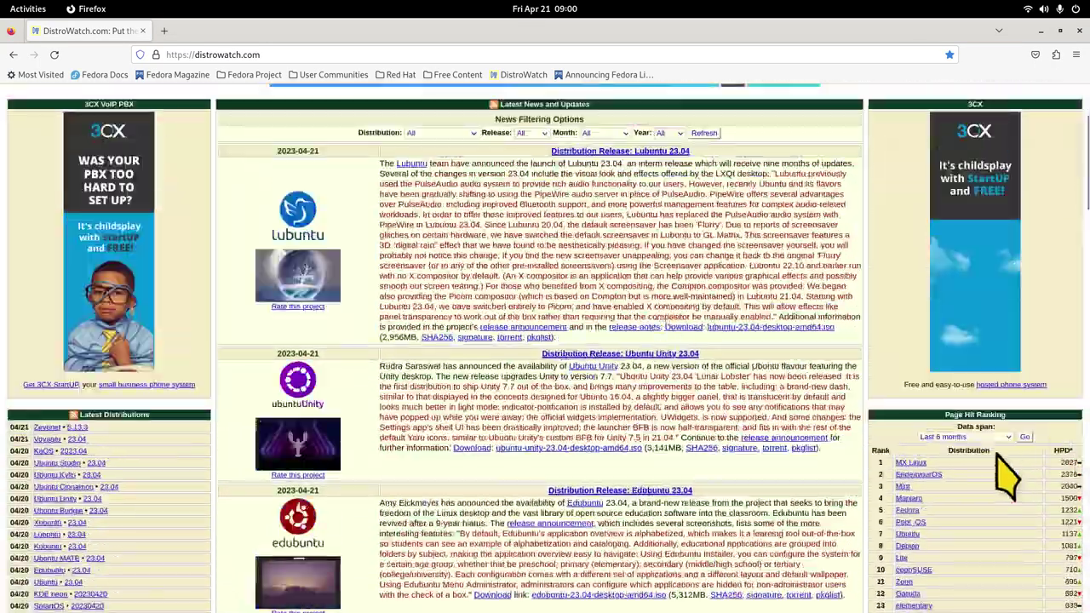
scroll(1026, 476, down, 2)
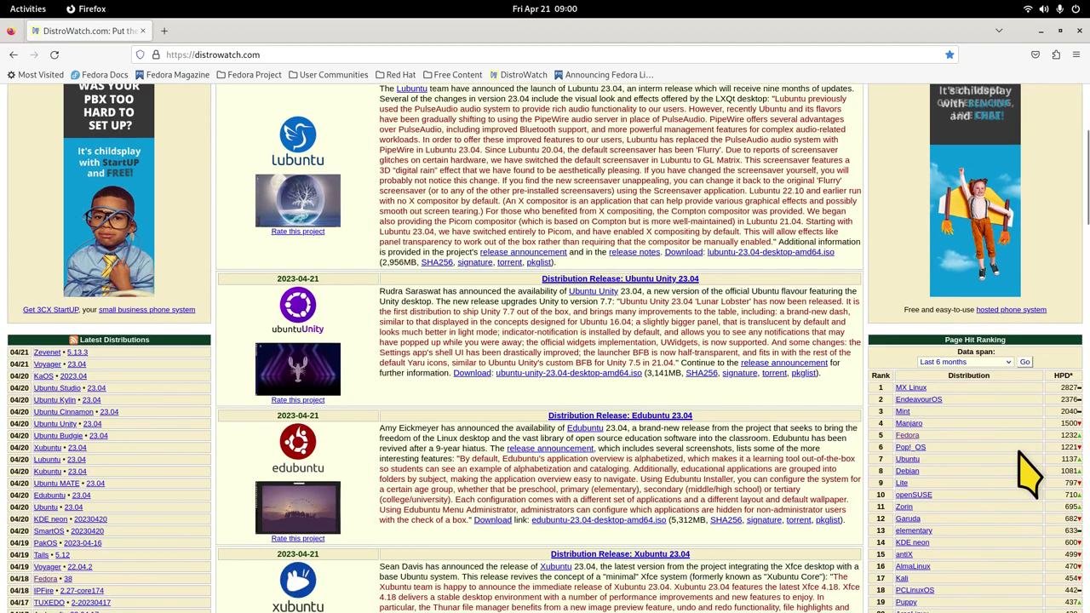
- Open DistroWatch's Fedora page and briefly check the calendar panel
click(908, 435)
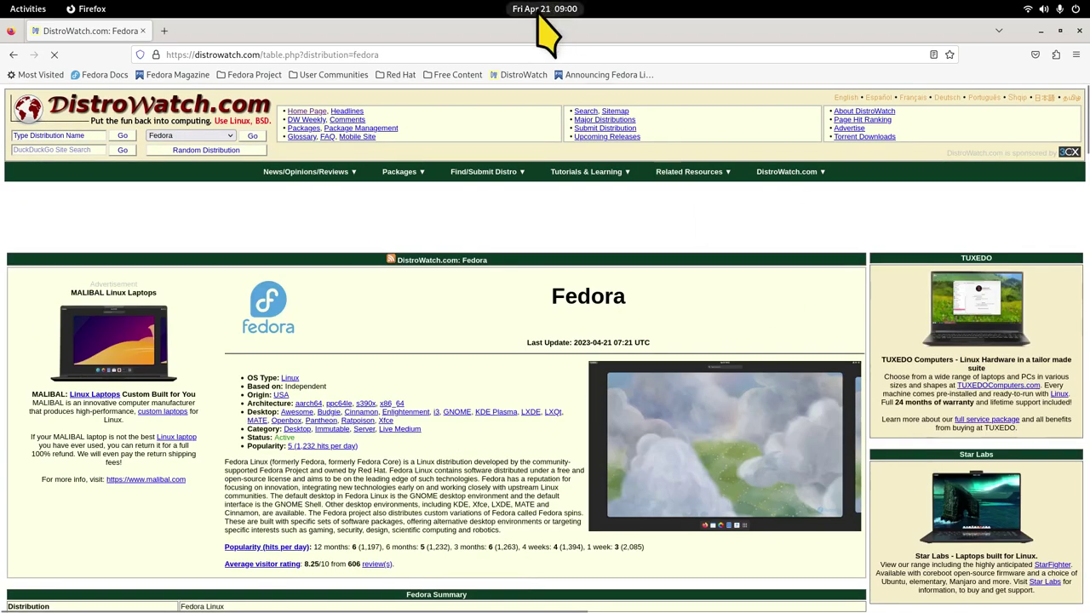
click(540, 11)
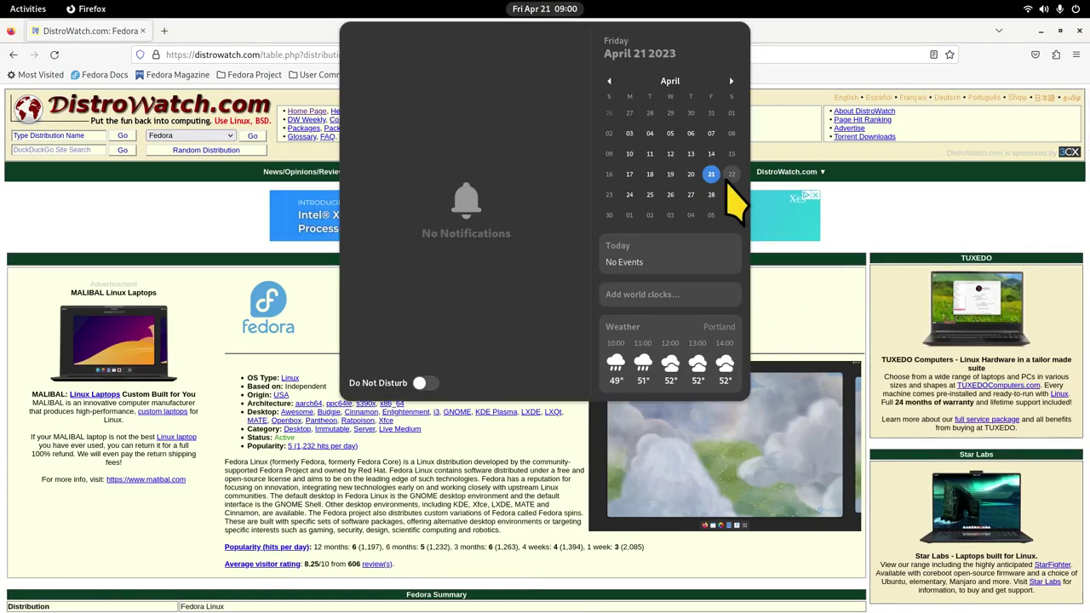
click(827, 36)
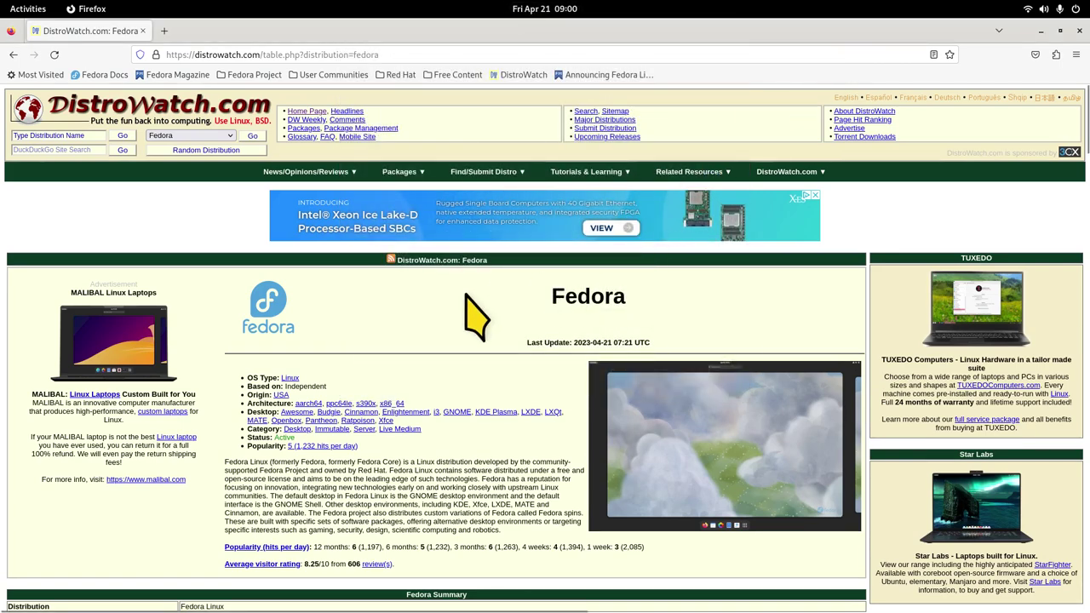
- Zoom the Fedora page to 190% and highlight 'owned by Red Hat.' in its description
scroll(468, 307, down, 2)
scroll(468, 271, down, 3)
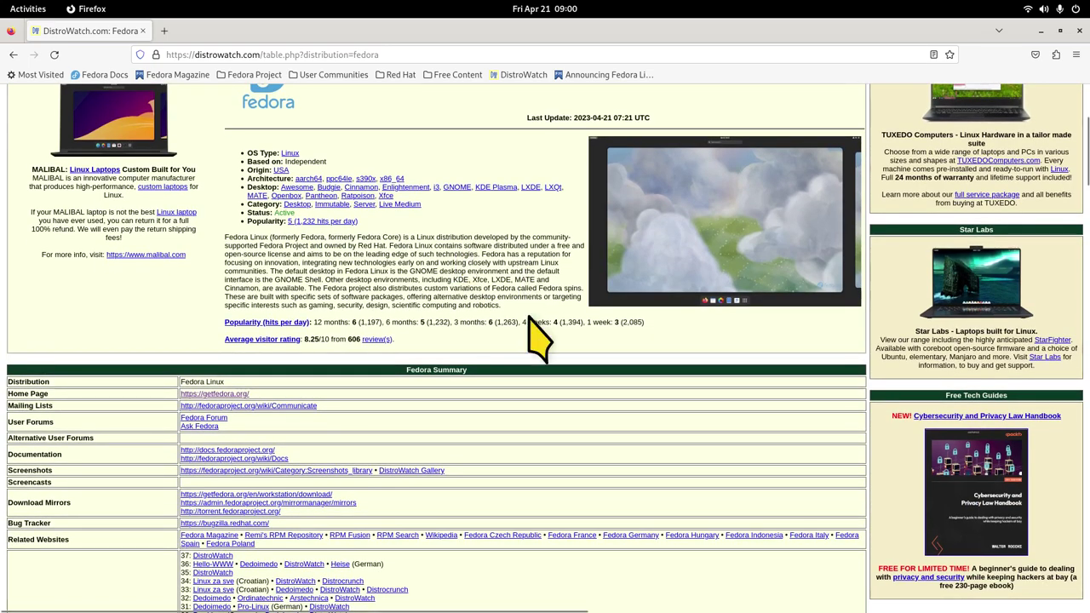
ctrl+scroll(521, 322, up, 6)
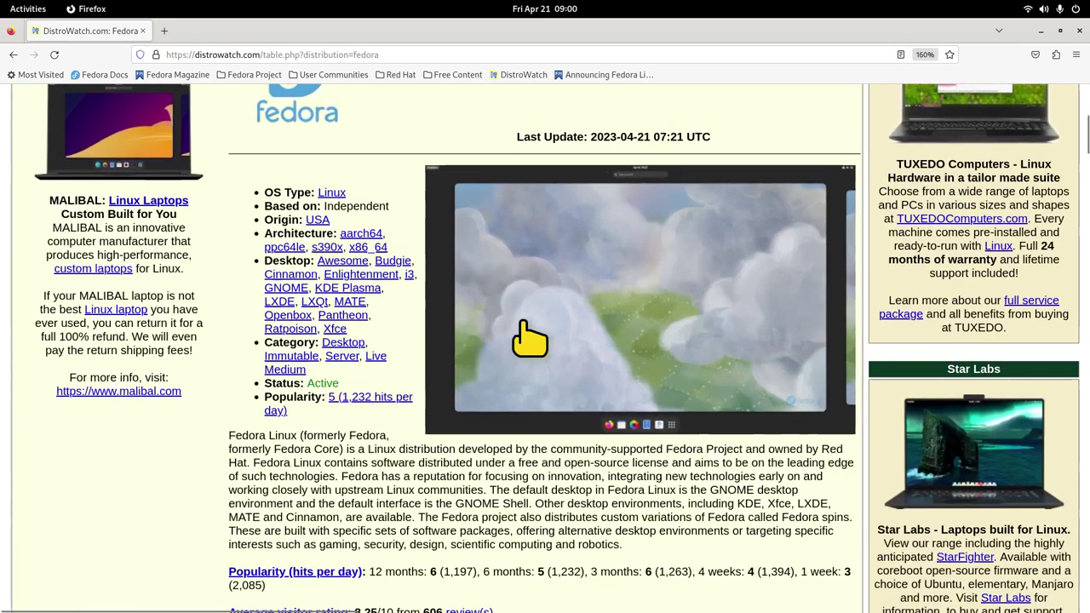
scroll(528, 336, down, 3)
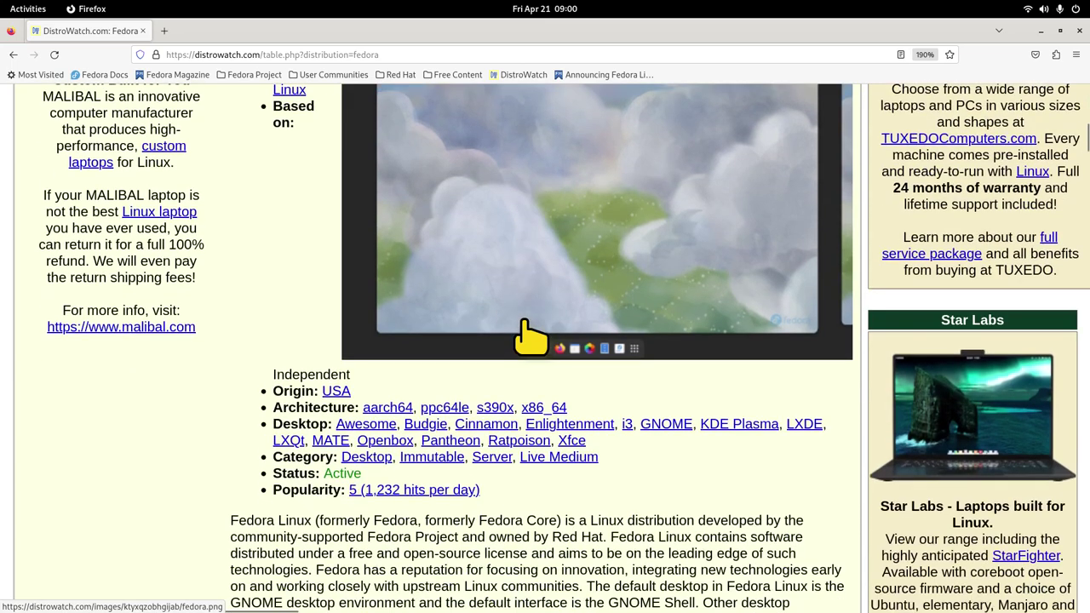
scroll(528, 336, up, 6)
scroll(535, 336, down, 12)
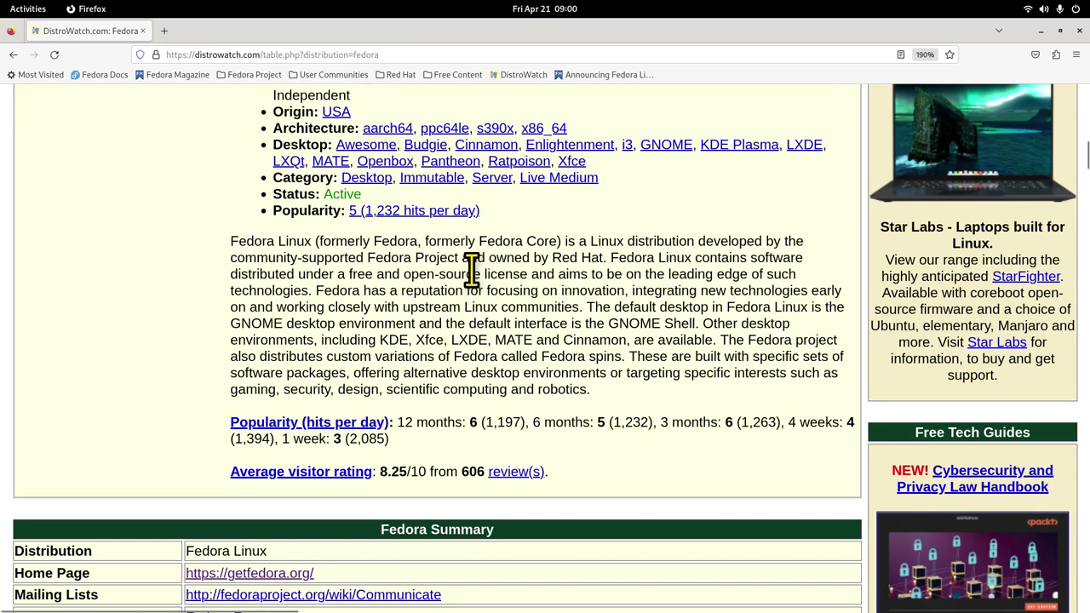
drag(484, 261, 611, 260)
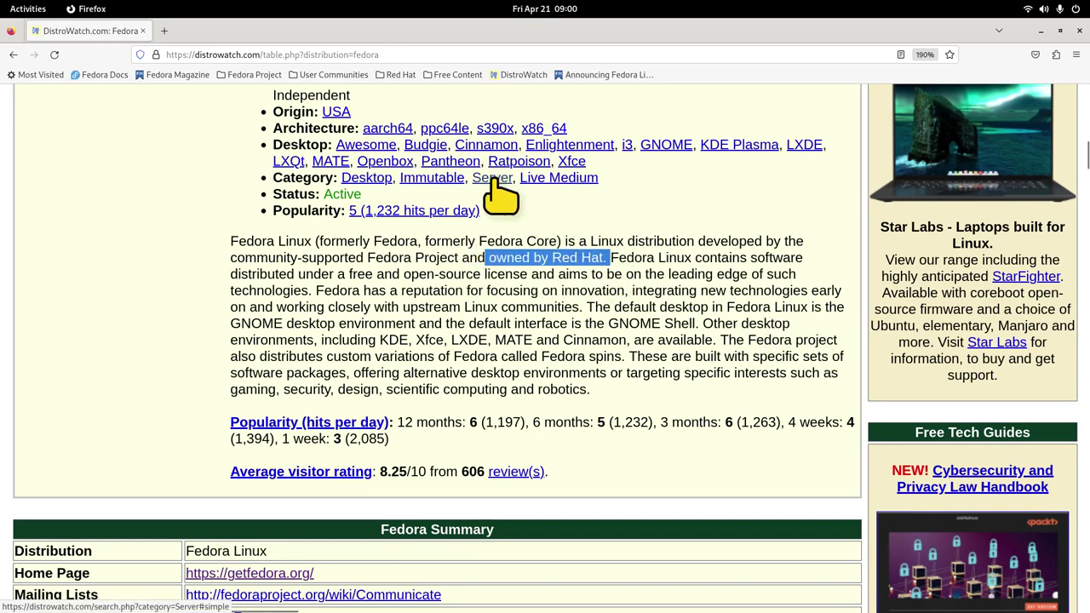
scroll(693, 246, up, 3)
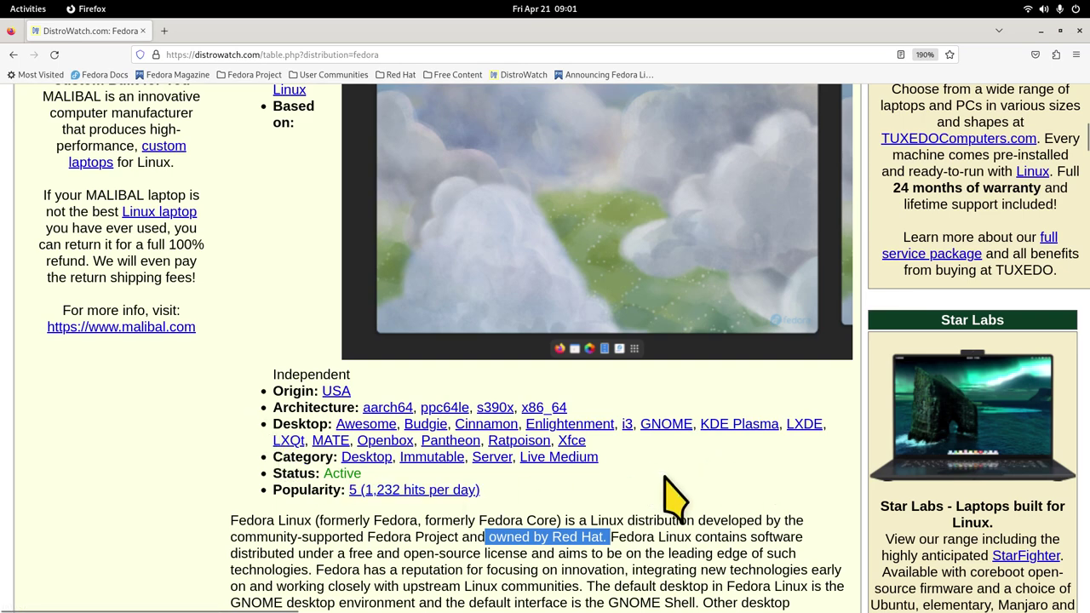
scroll(694, 477, down, 2)
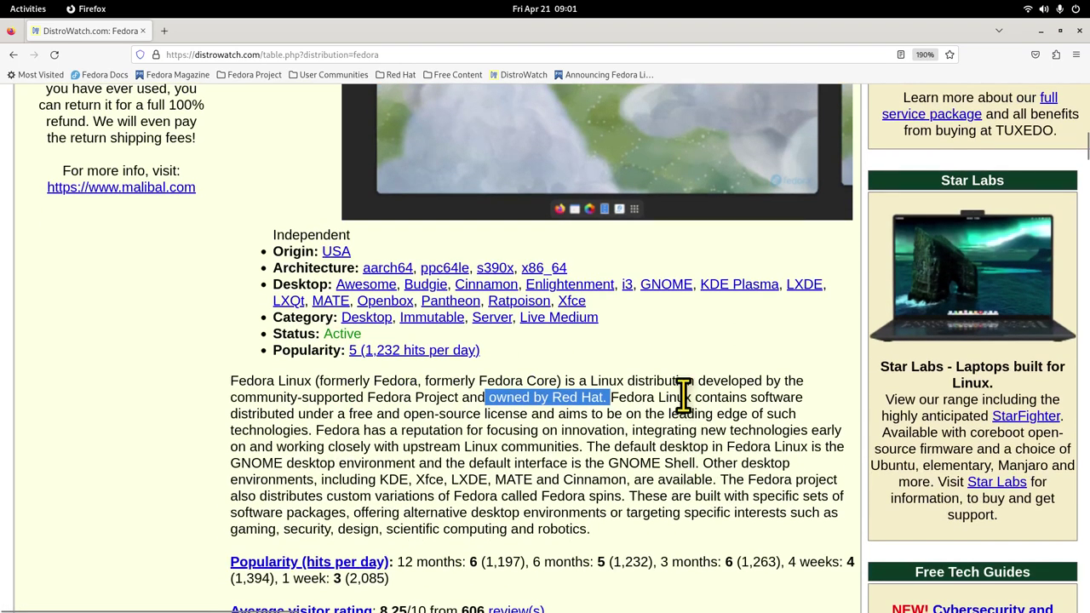
scroll(688, 388, down, 4)
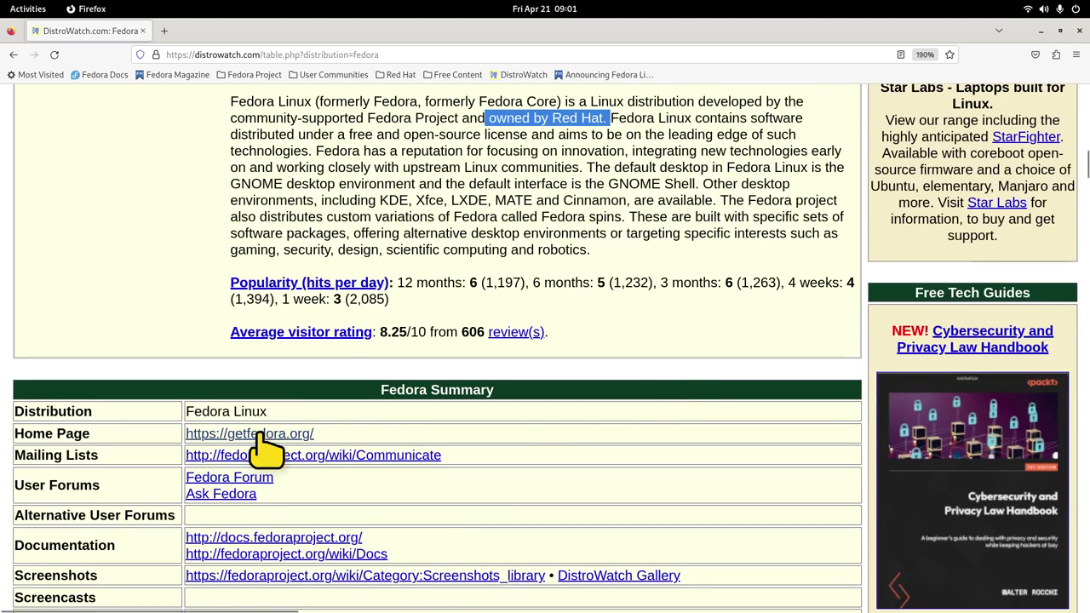
- Go to fedoraproject.org via the Home Page link and scroll to 'Want more Fedora options?'
click(258, 436)
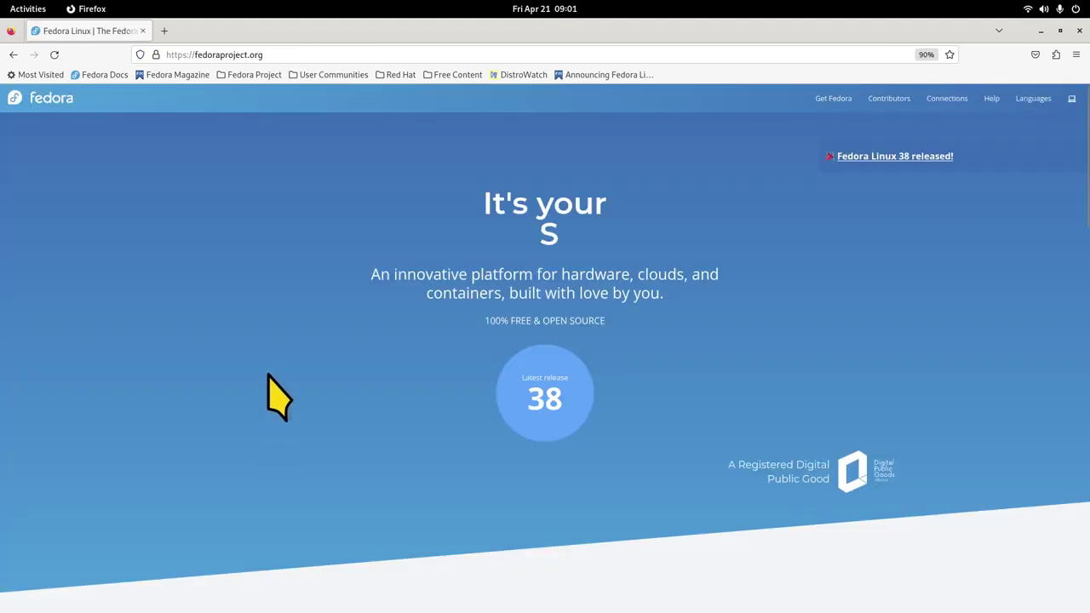
scroll(826, 349, down, 1)
scroll(669, 341, down, 2)
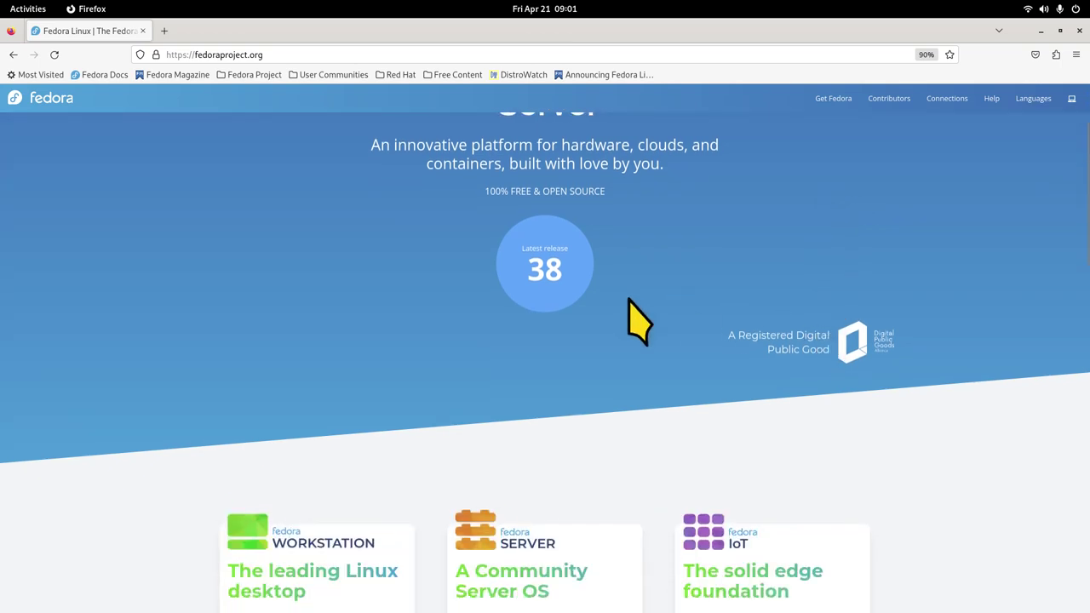
scroll(669, 341, up, 3)
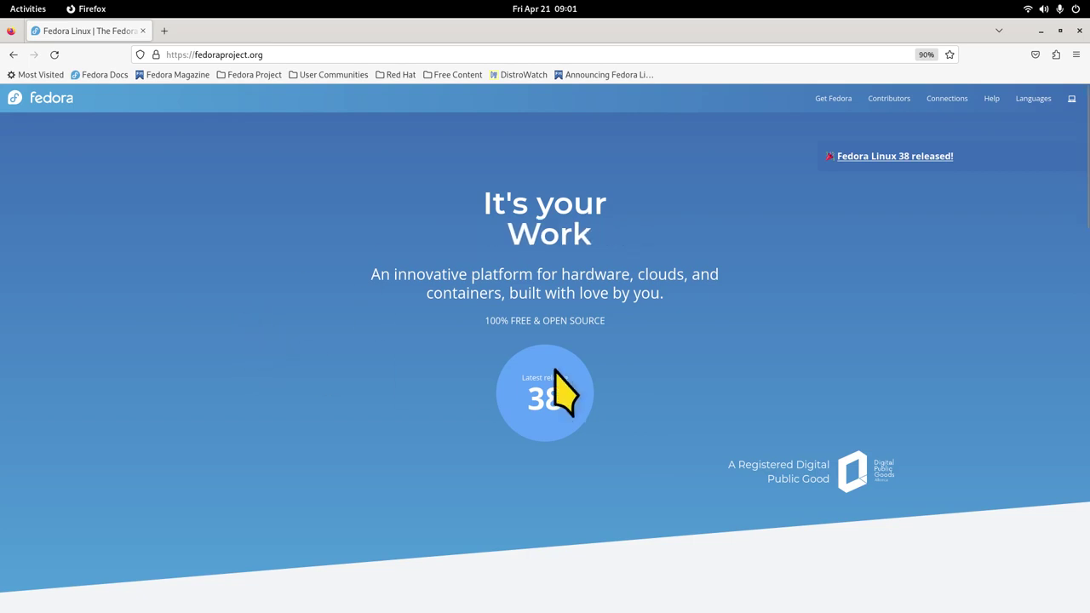
scroll(645, 412, down, 4)
scroll(647, 412, down, 2)
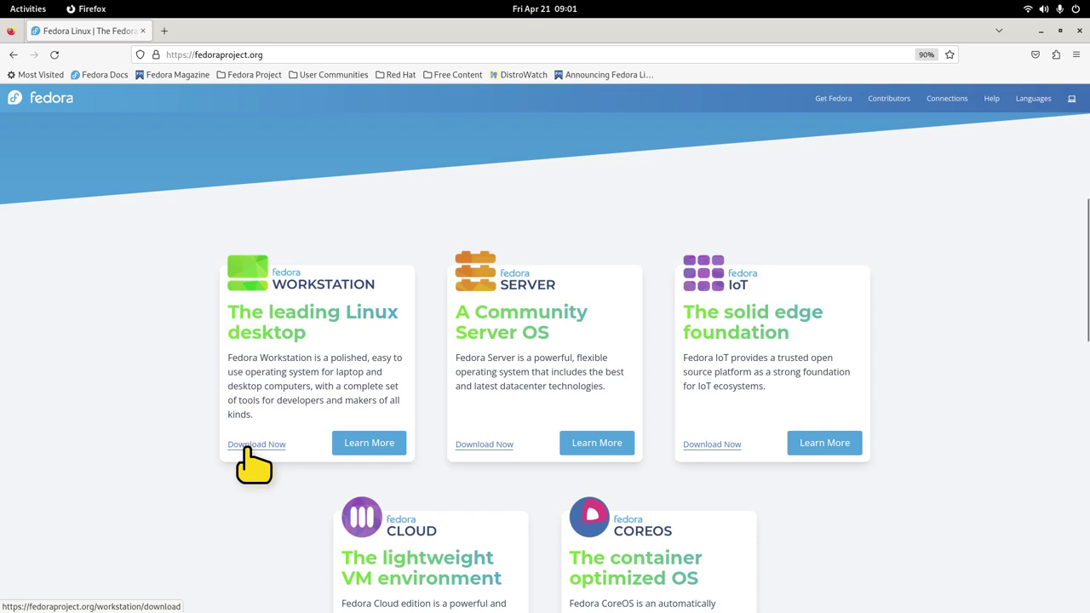
scroll(194, 451, down, 5)
scroll(191, 442, down, 2)
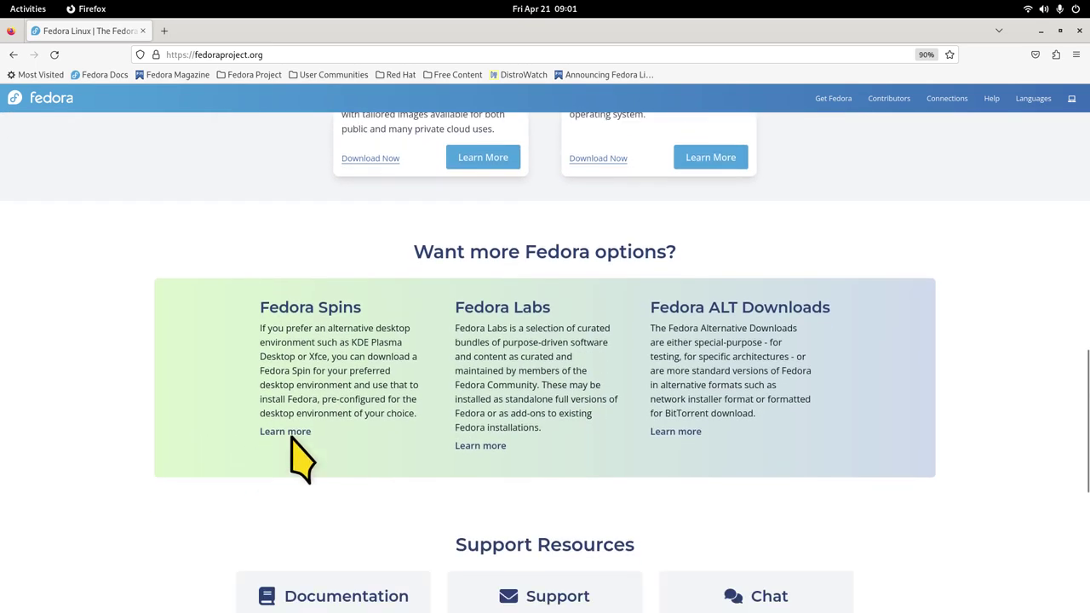
- Open the Fedora Spins site and scroll past Cinnamon to the LXDE Desktop section
click(285, 432)
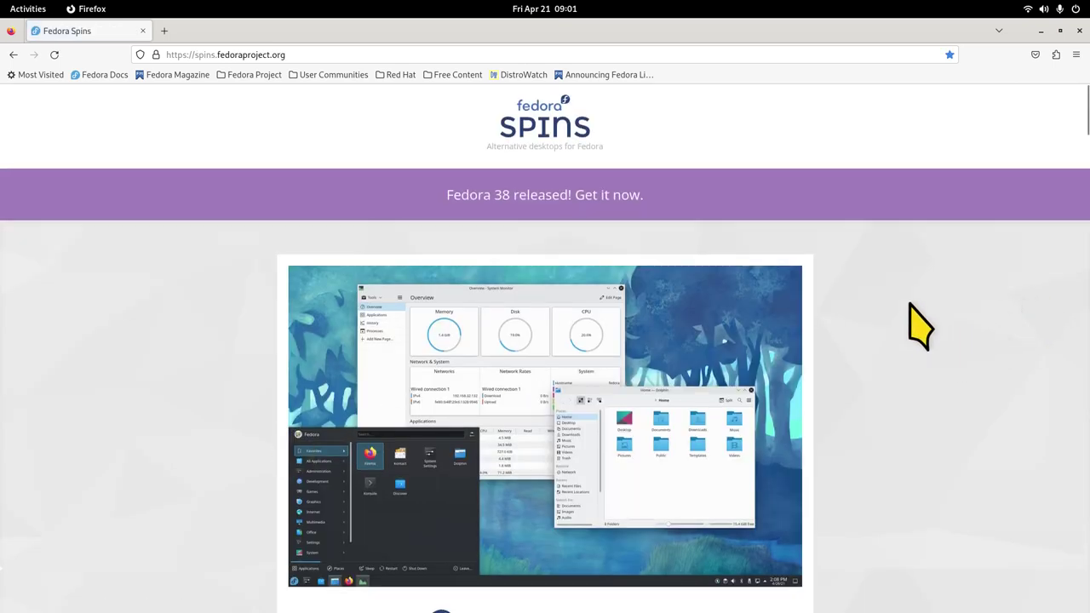
scroll(924, 337, down, 2)
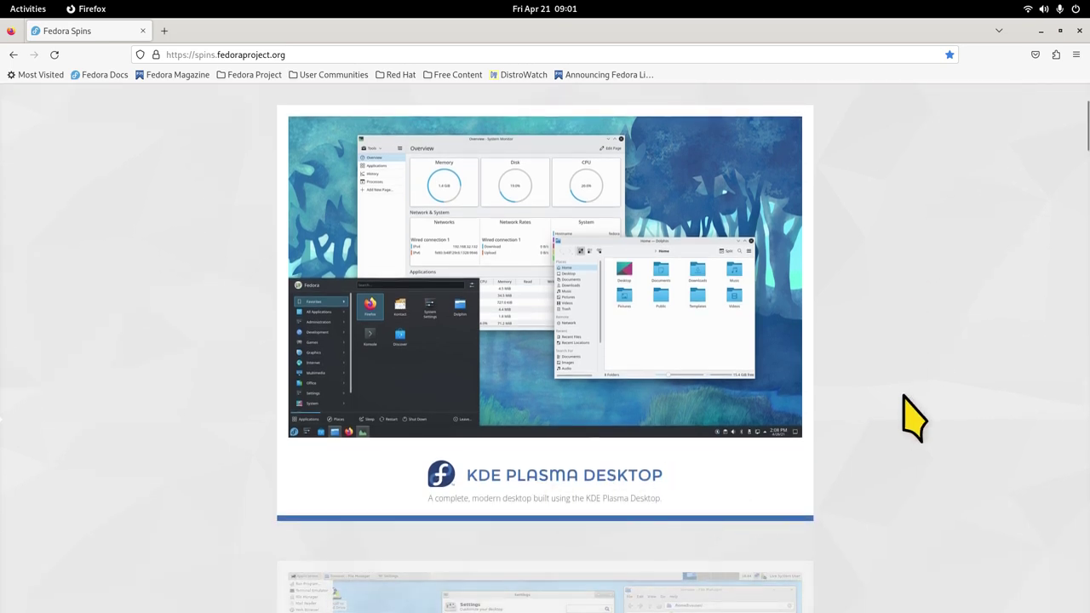
scroll(915, 368, down, 1)
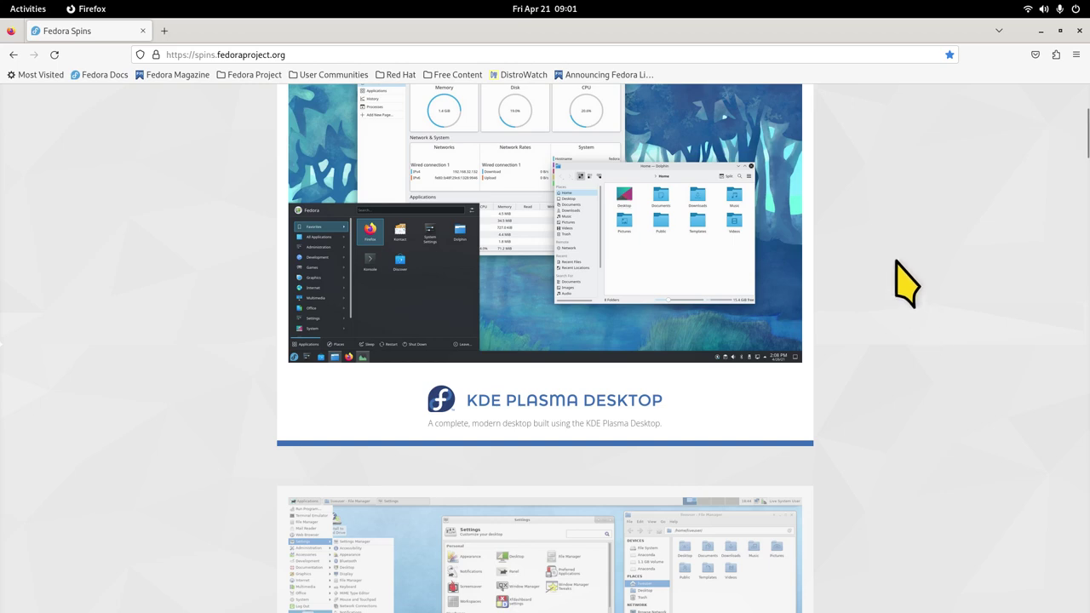
scroll(904, 349, down, 5)
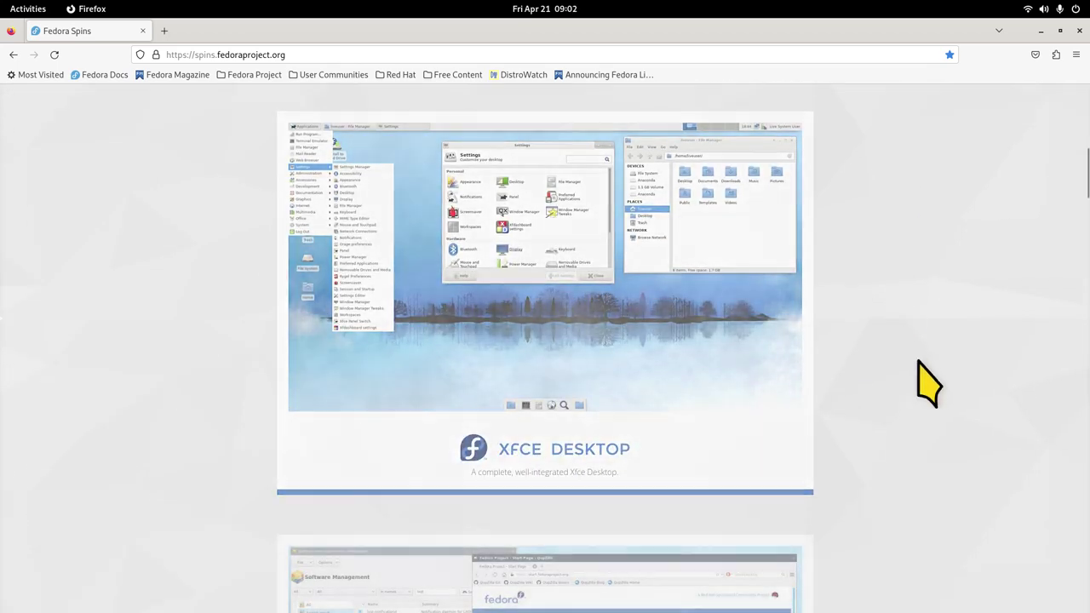
scroll(920, 362, down, 1)
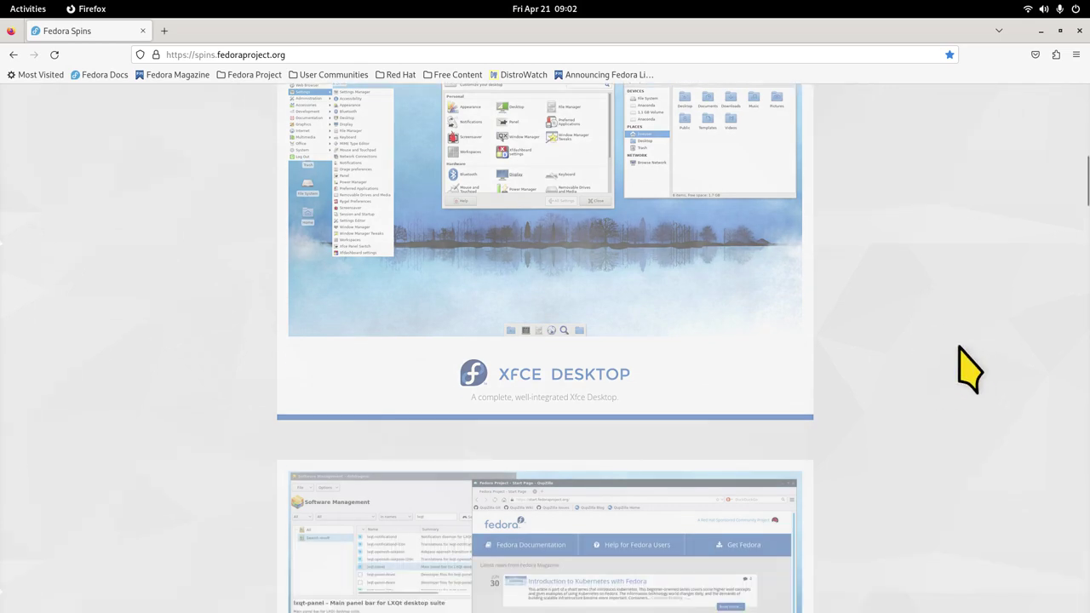
scroll(958, 350, down, 1)
scroll(969, 368, down, 5)
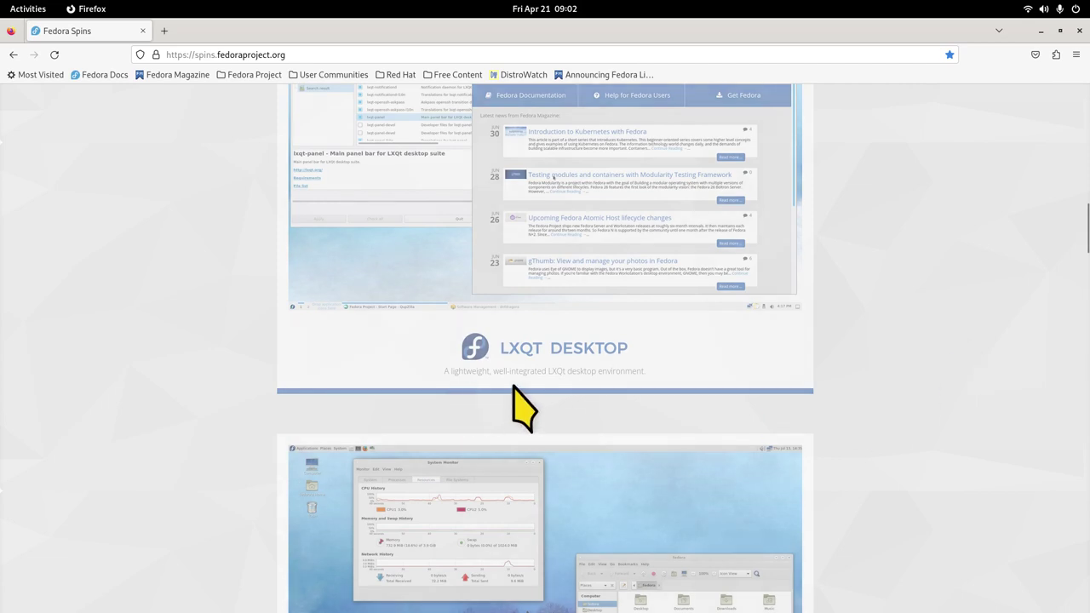
scroll(947, 361, down, 5)
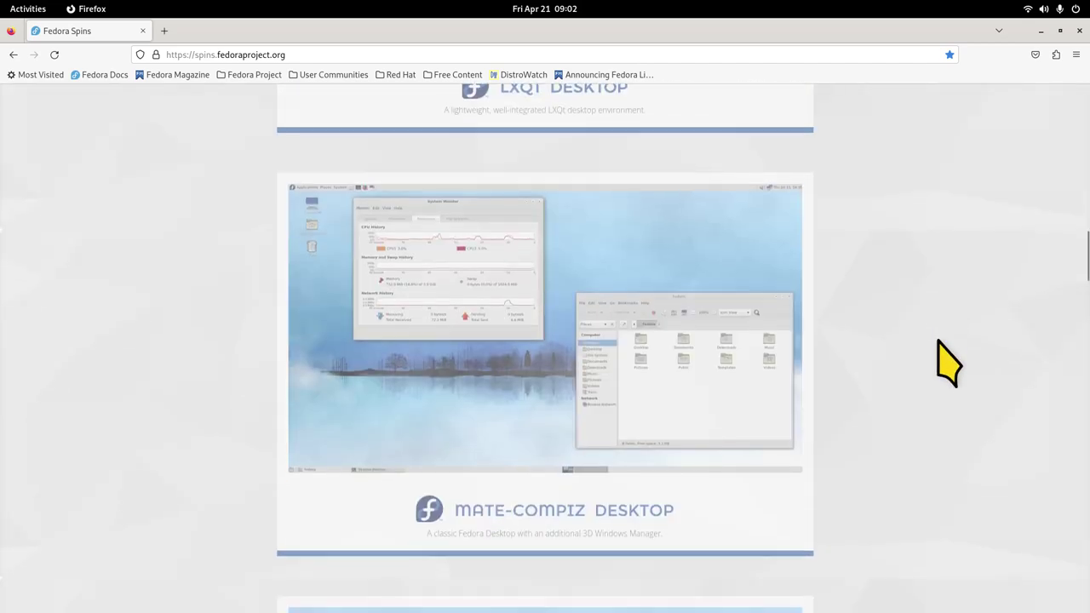
scroll(948, 362, down, 2)
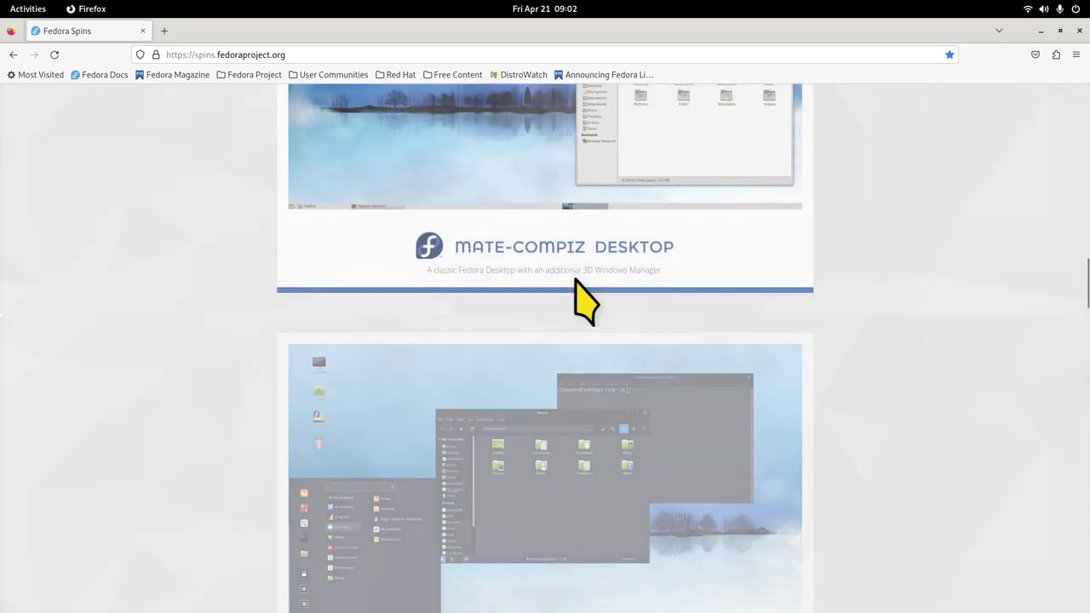
scroll(920, 382, down, 3)
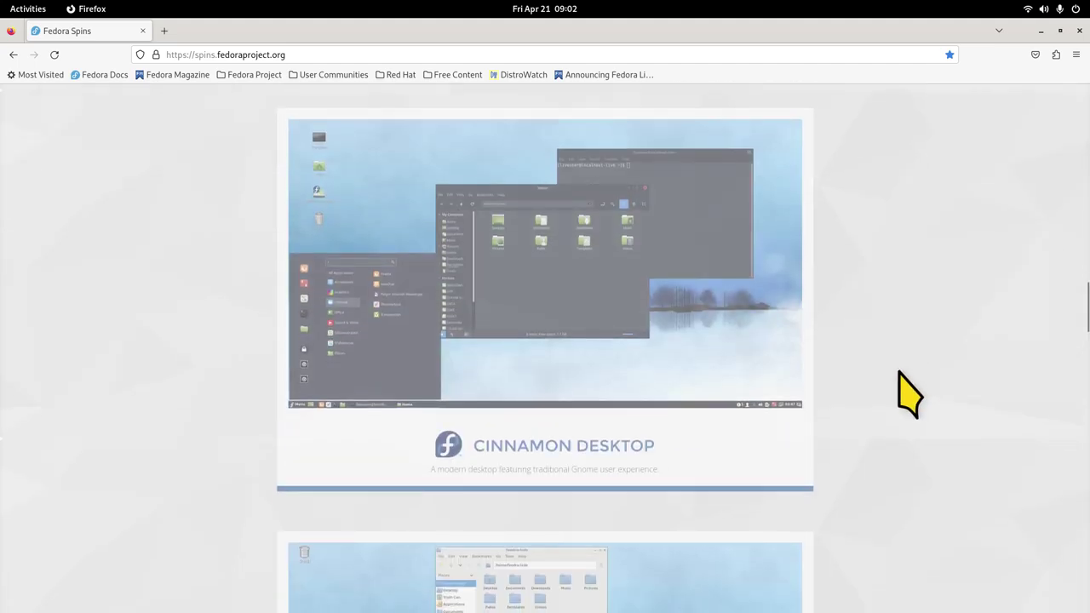
scroll(931, 387, down, 3)
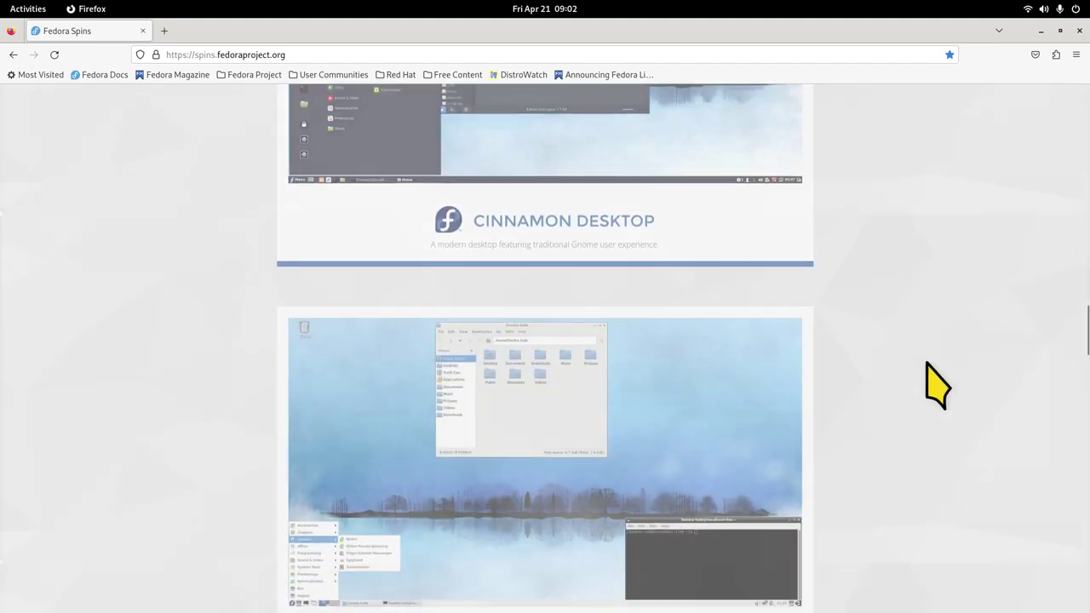
scroll(936, 384, down, 1)
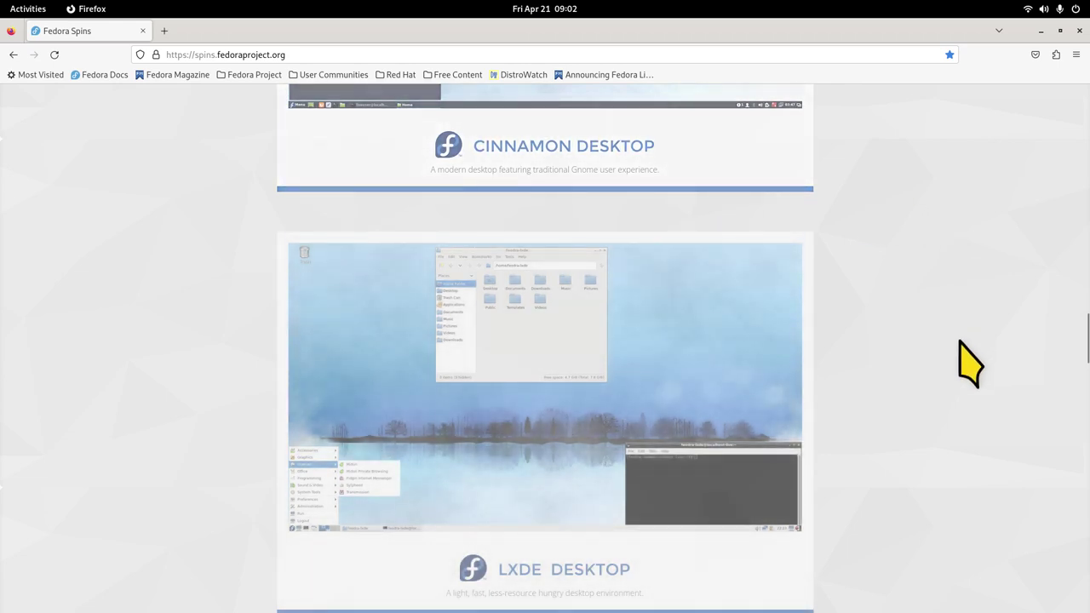
scroll(980, 361, up, 4)
scroll(979, 375, down, 3)
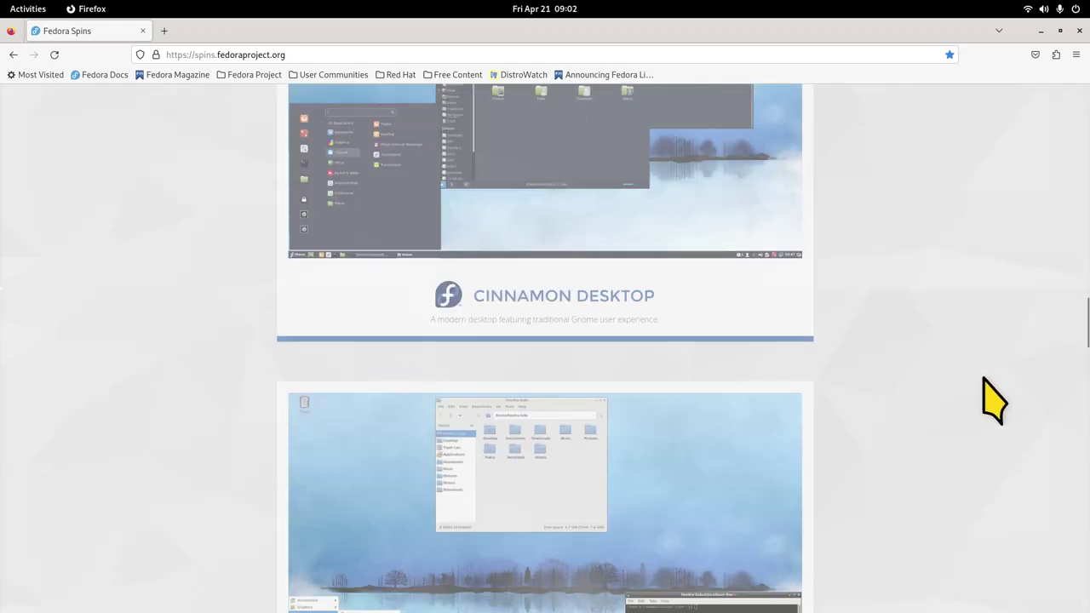
scroll(983, 394, down, 3)
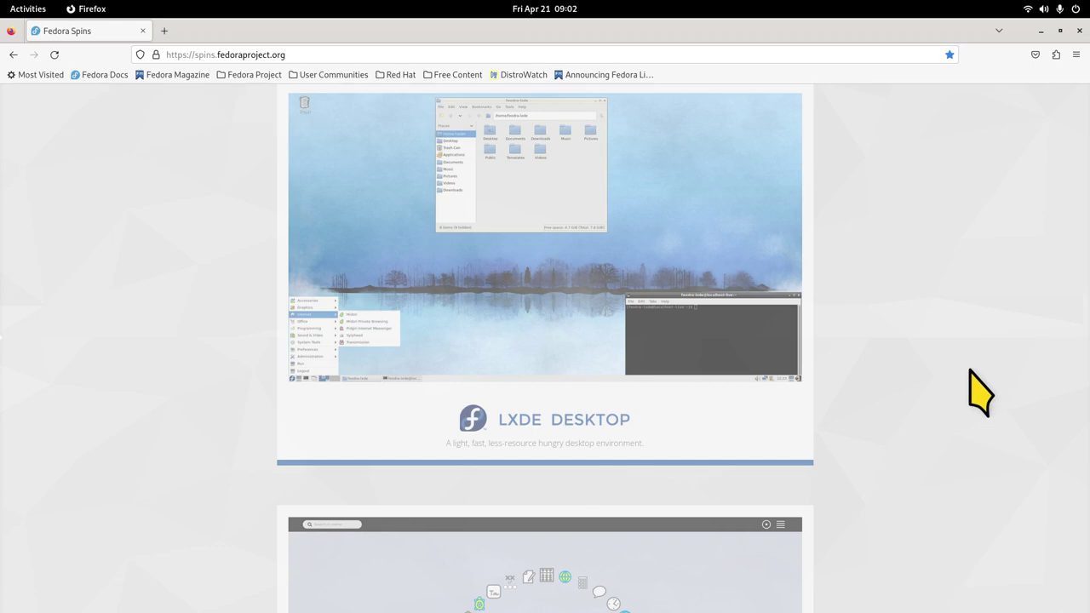
- Browse the SOAS, i3, Budgie and Sway spins down to 'What are Spins?'
scroll(932, 390, down, 6)
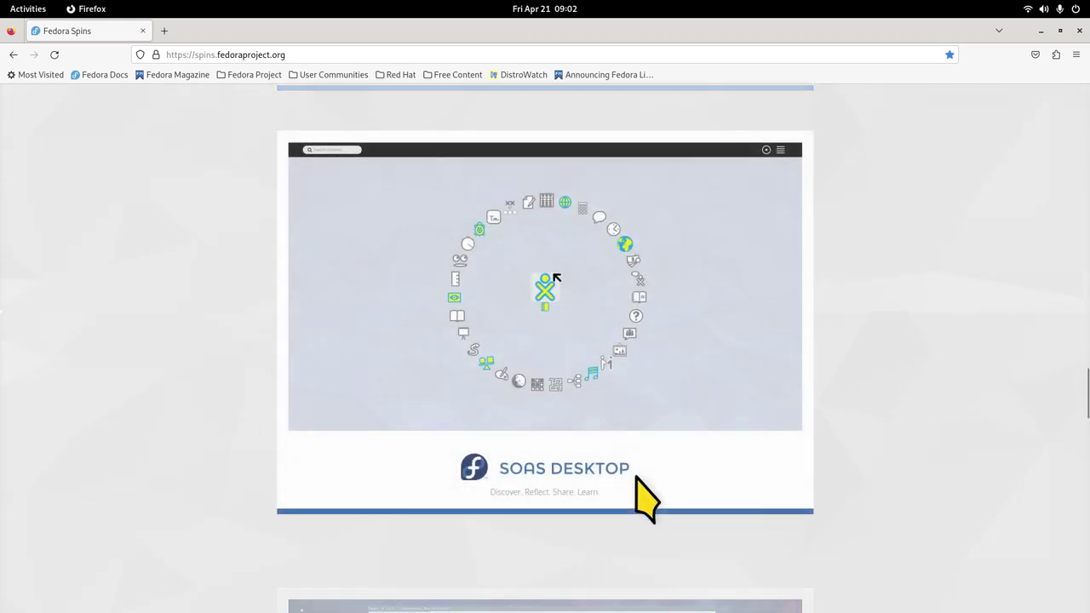
scroll(920, 406, down, 4)
scroll(919, 406, down, 3)
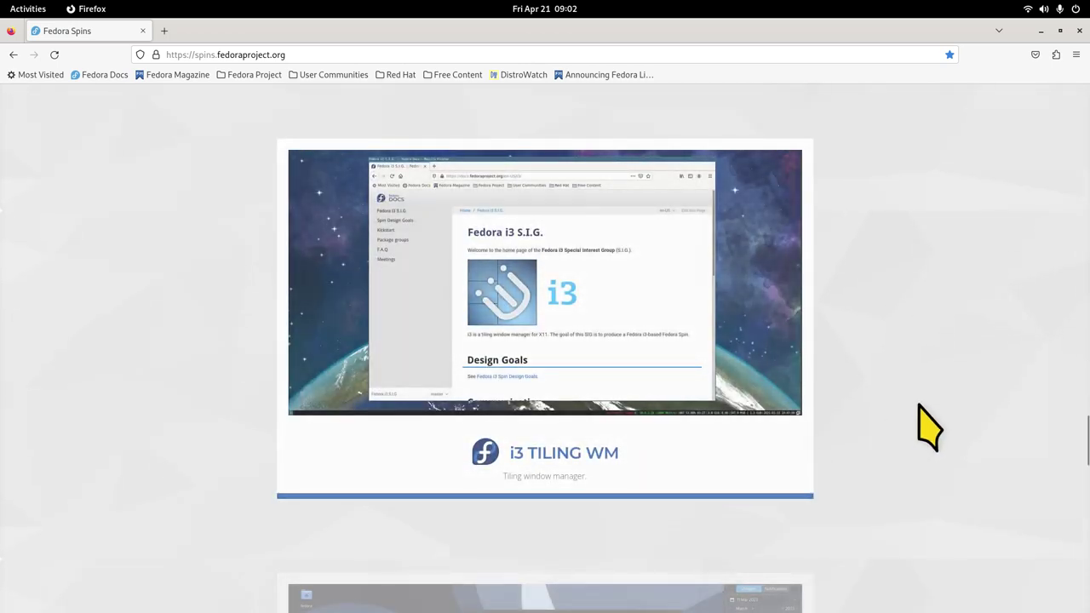
scroll(919, 407, down, 7)
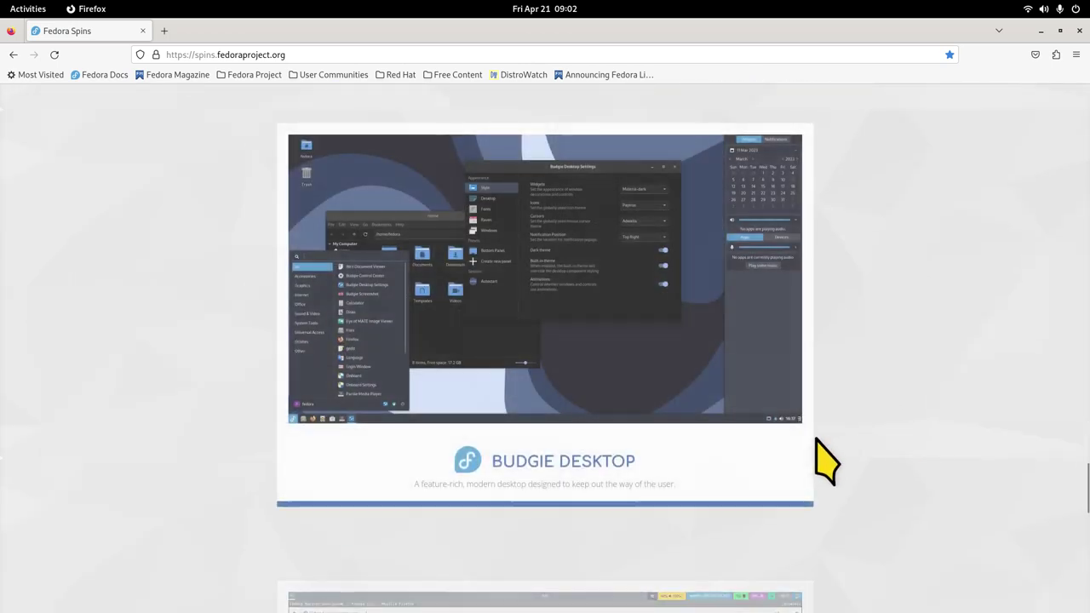
scroll(900, 425, down, 6)
scroll(909, 443, down, 4)
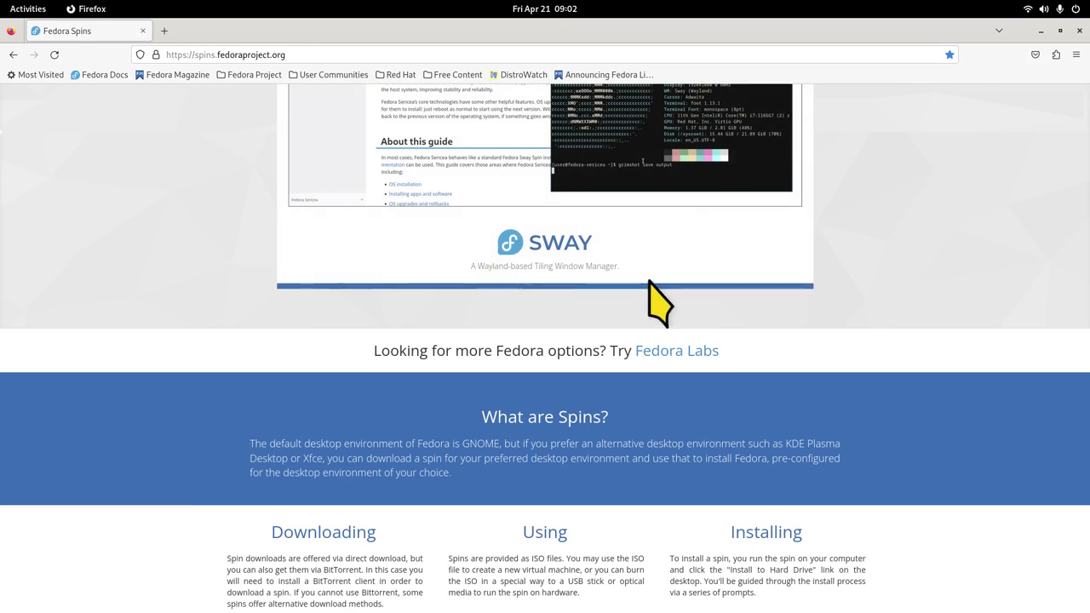
- Scroll back up to the top of the Spins page
scroll(915, 322, up, 3)
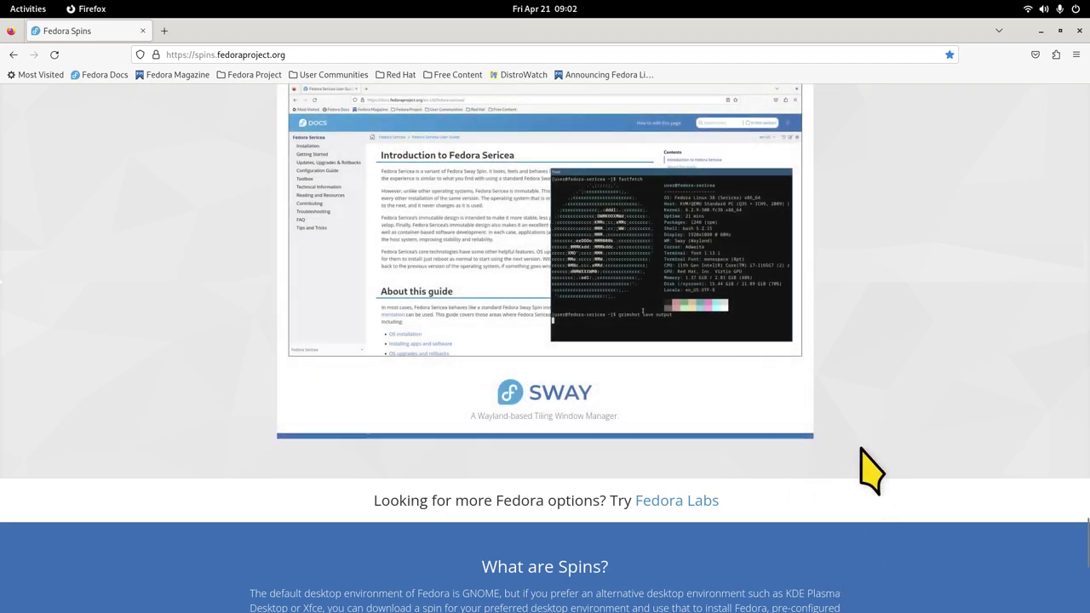
scroll(869, 464, up, 5)
scroll(868, 466, up, 10)
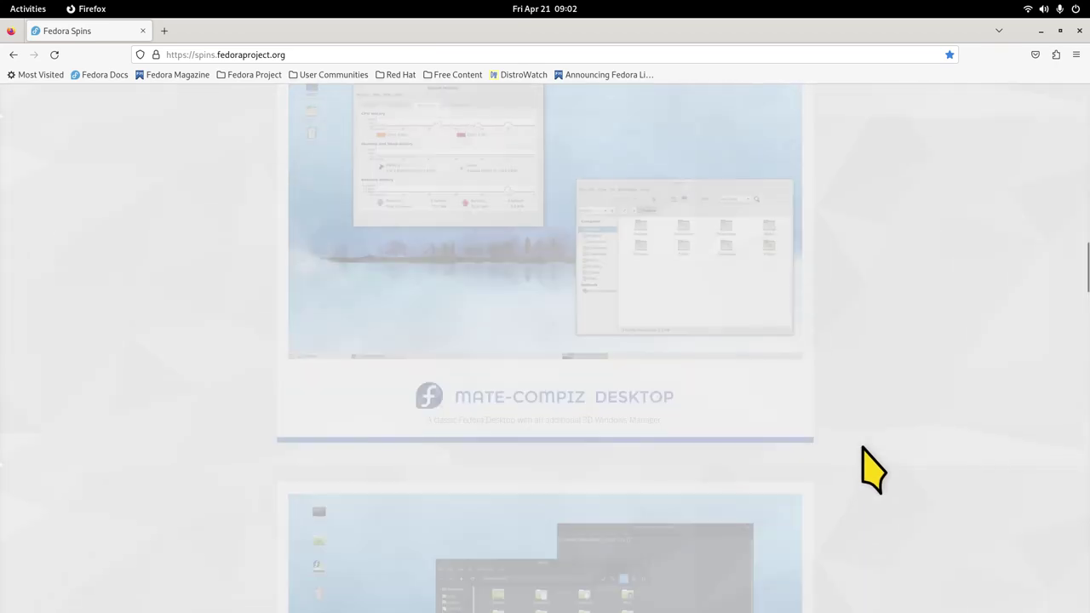
scroll(872, 469, up, 5)
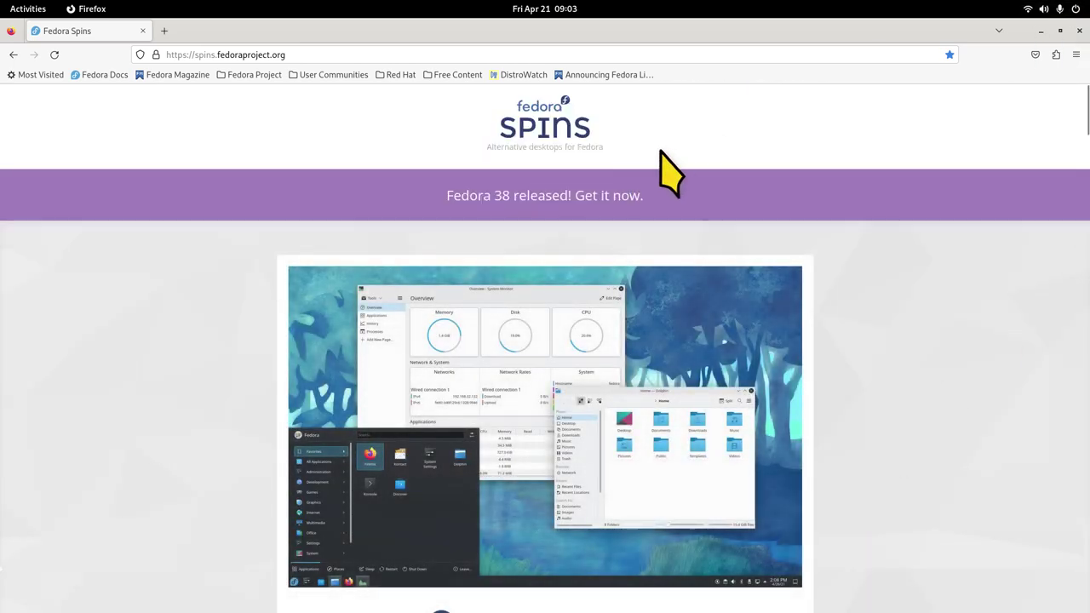
- Close Firefox and bring up the Activities overview with the dock
click(1079, 31)
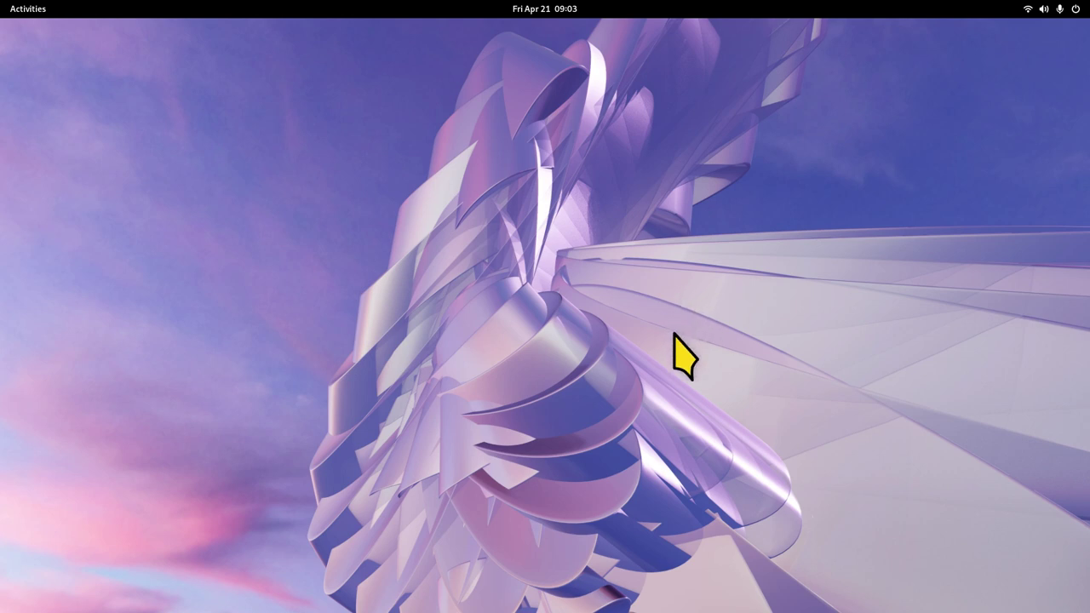
key(super)
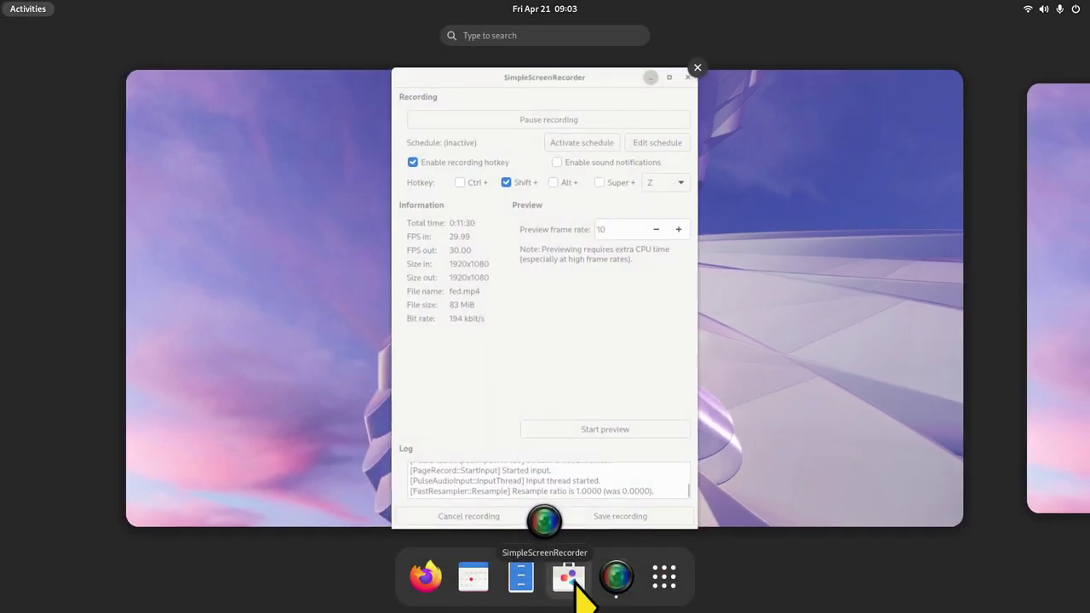
- Launch GNOME Software from the dock and view its About information
click(568, 579)
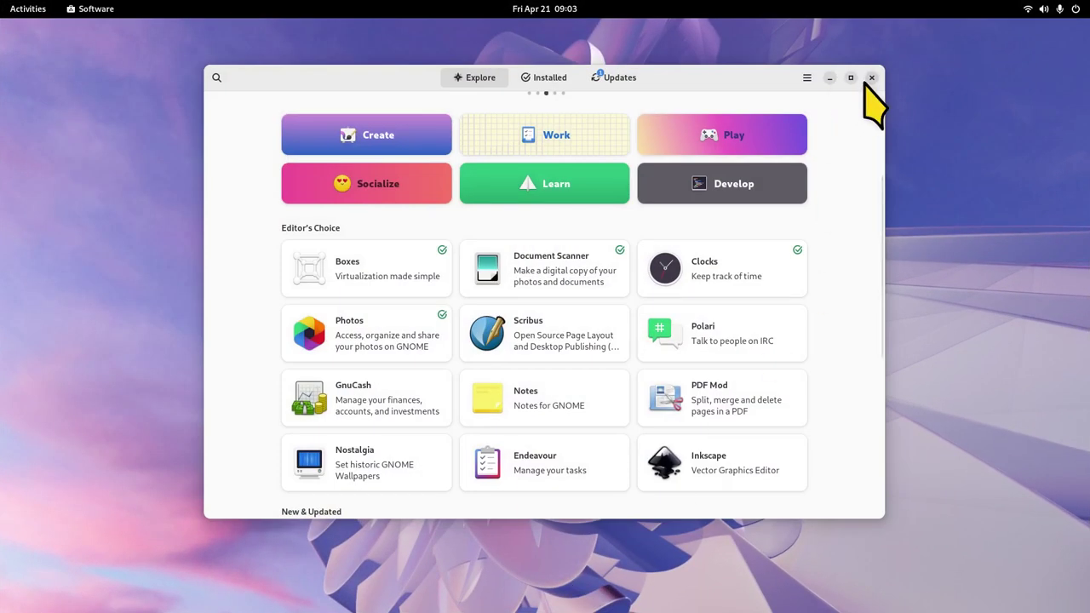
click(804, 79)
click(810, 144)
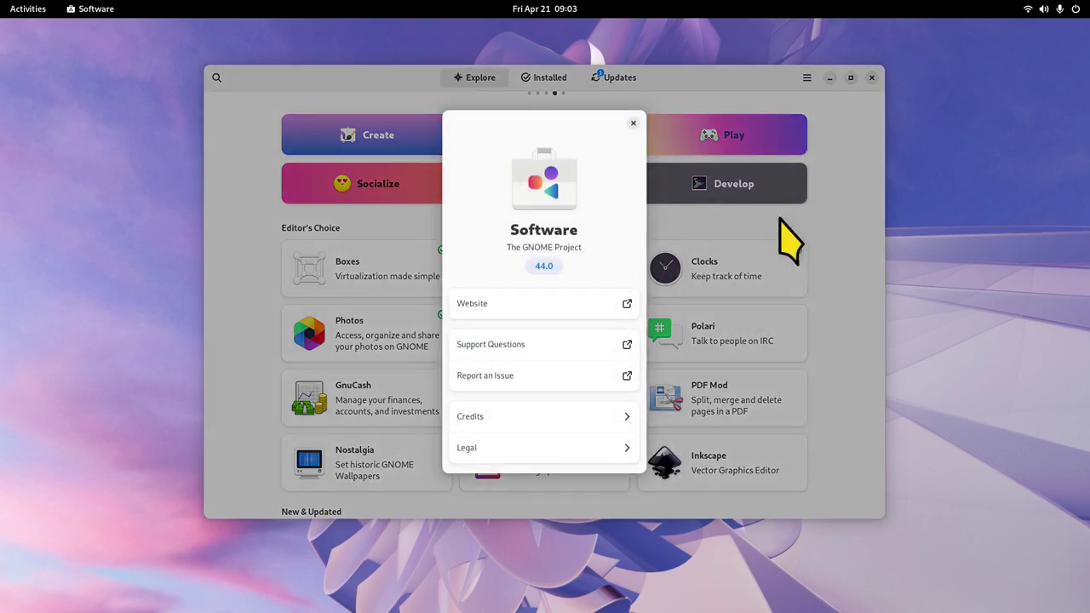
click(633, 124)
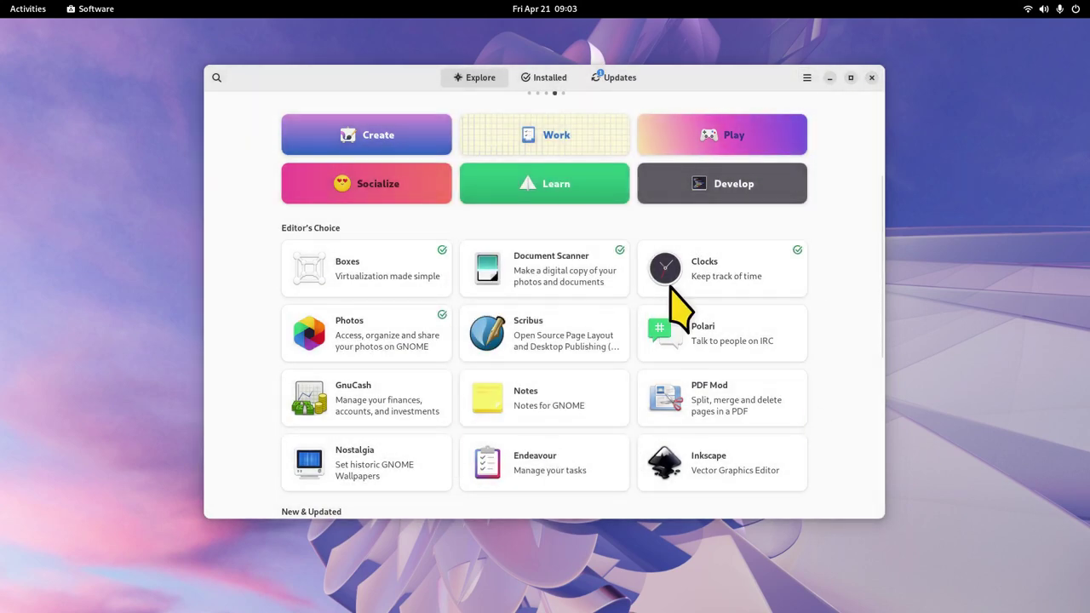
- View the Notes app's install sources, close Software, and launch Files
click(550, 400)
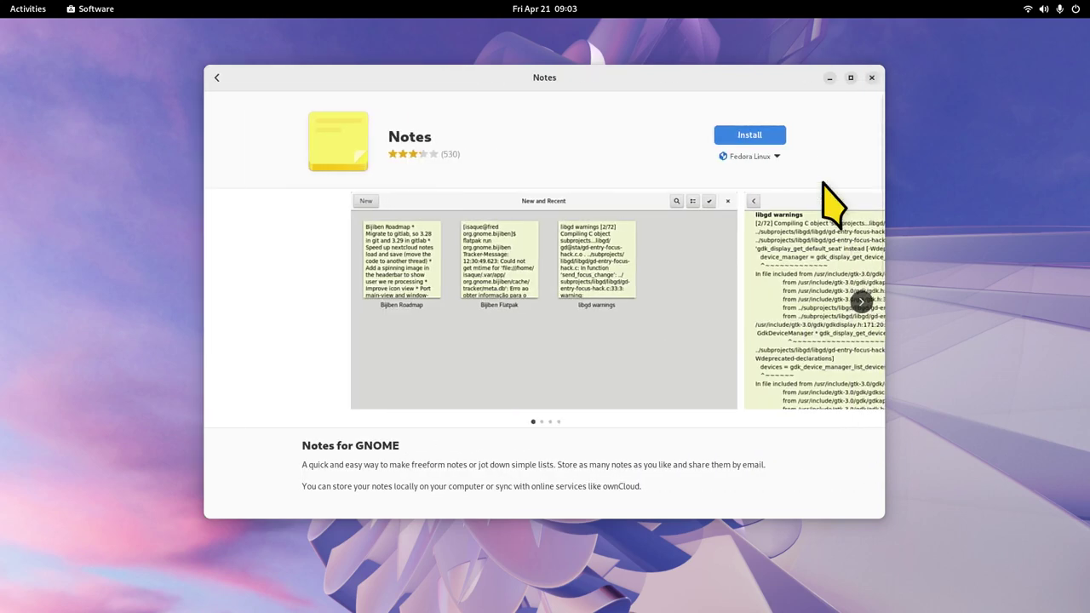
click(775, 157)
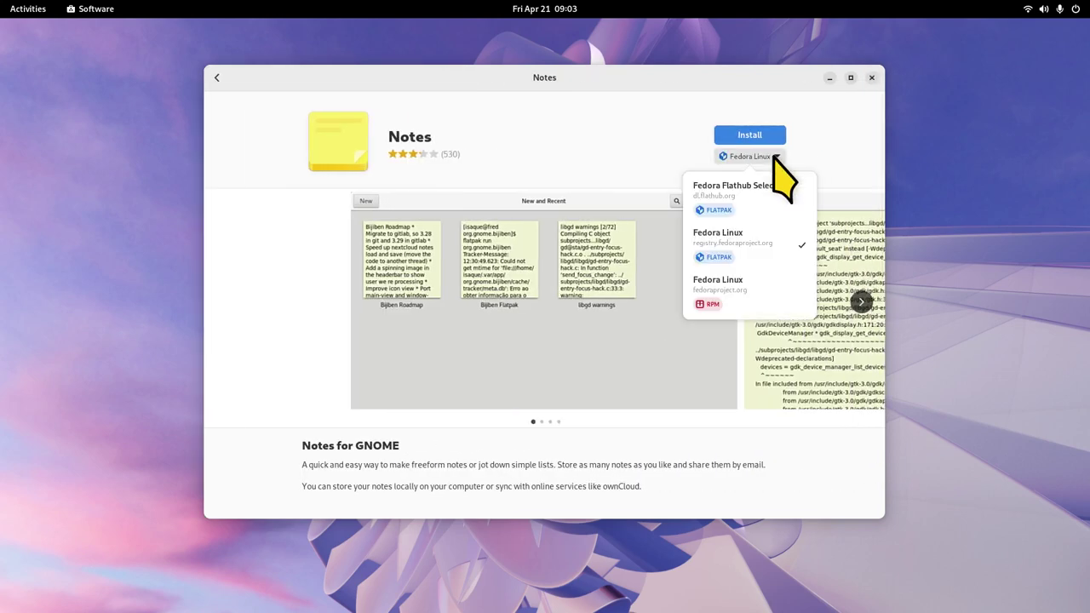
click(871, 78)
click(871, 77)
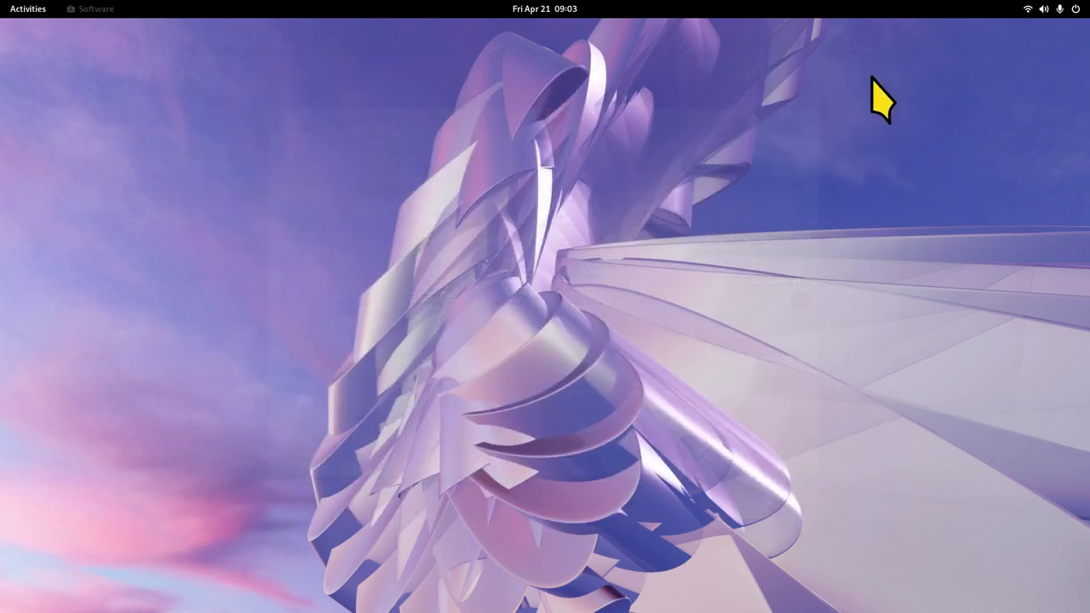
key(super)
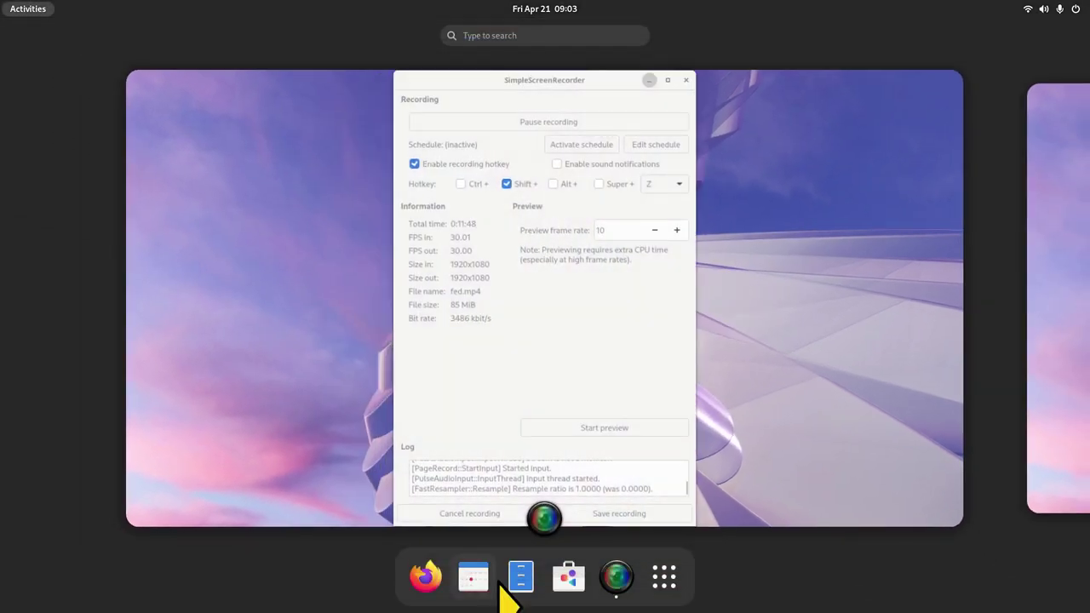
click(518, 579)
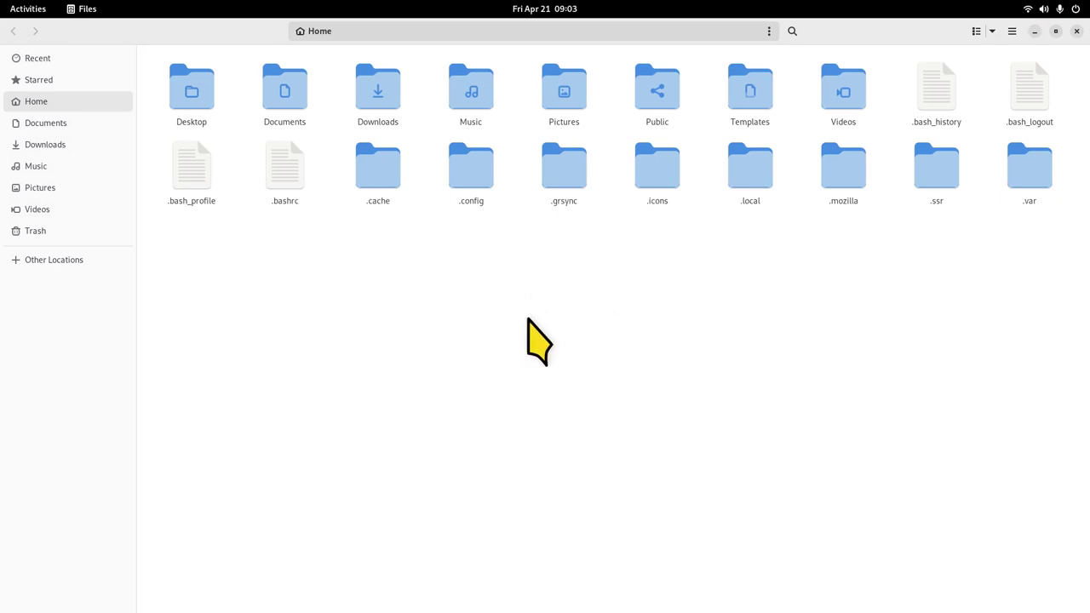
- Hide dotfiles in Home and cycle the icon size, ending one size larger
key(ctrl+h)
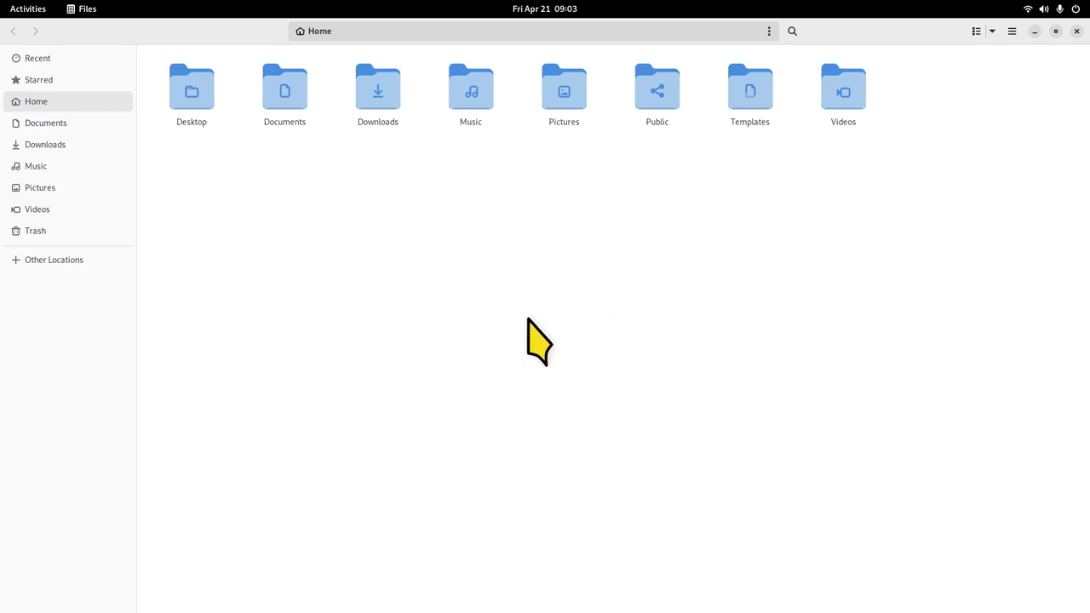
key(ctrl+minus)
key(ctrl+minus)
key(ctrl+plus)
key(ctrl+plus)
key(ctrl+plus)
key(ctrl+plus)
key(ctrl+minus)
key(ctrl+minus)
key(ctrl+minus)
key(ctrl+plus)
key(ctrl+plus)
key(ctrl+plus)
key(ctrl+minus)
key(ctrl+minus)
key(ctrl+plus)
key(ctrl+plus)
key(ctrl+minus)
key(ctrl+minus)
key(ctrl+plus)
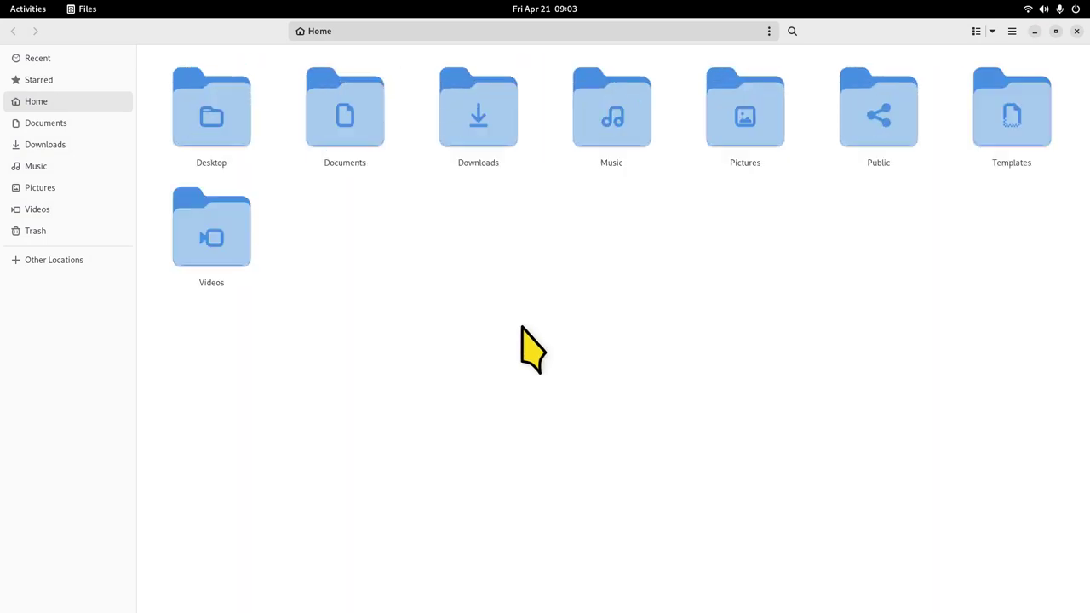
click(1012, 31)
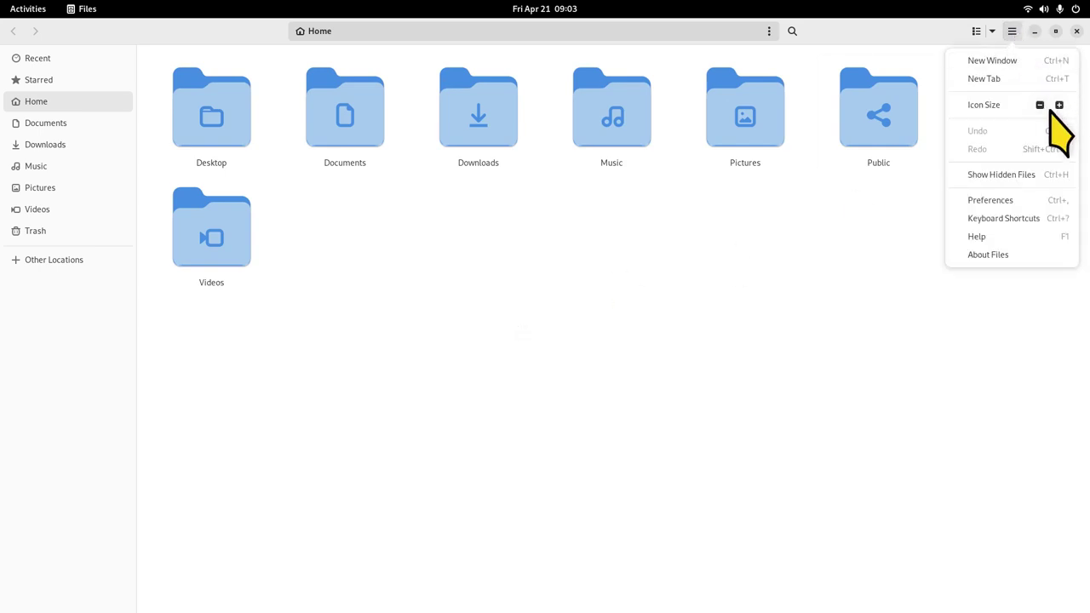
click(654, 321)
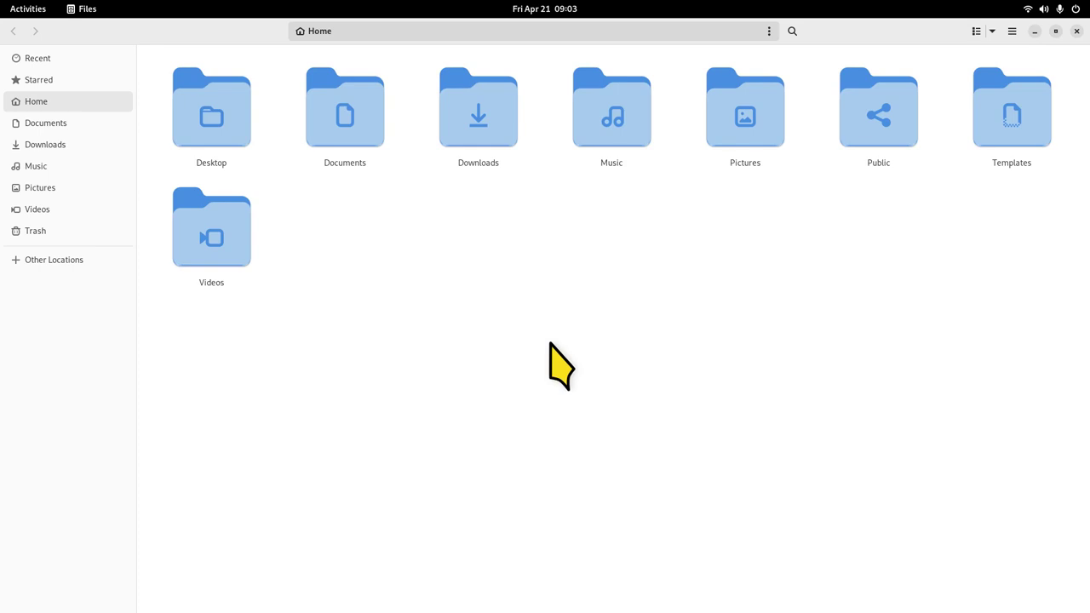
- Show hidden files again and open the .icons folder containing Radioactive
key(ctrl+h)
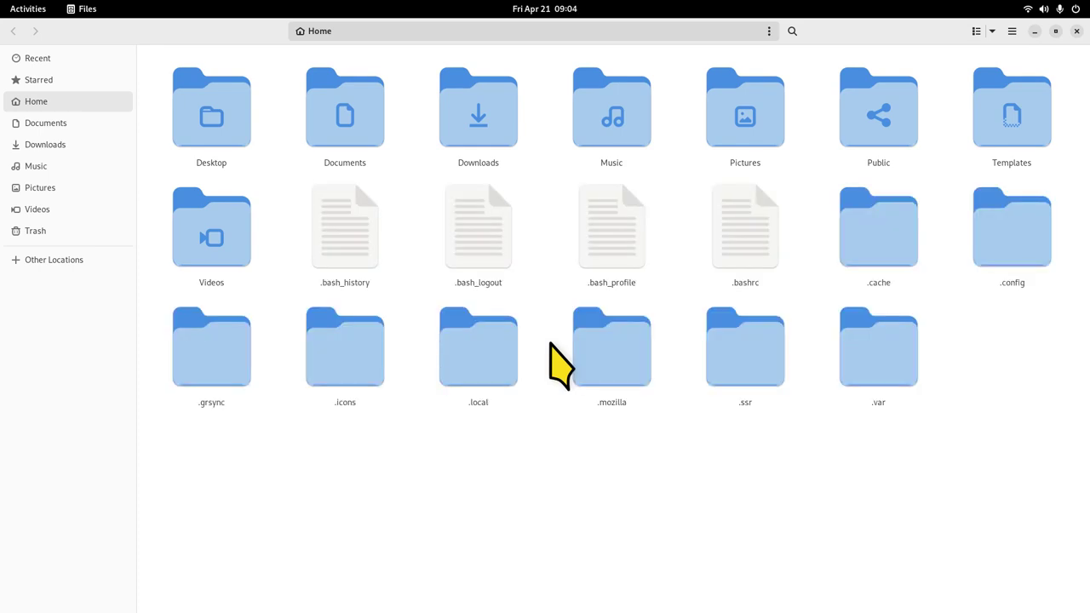
right_click(495, 482)
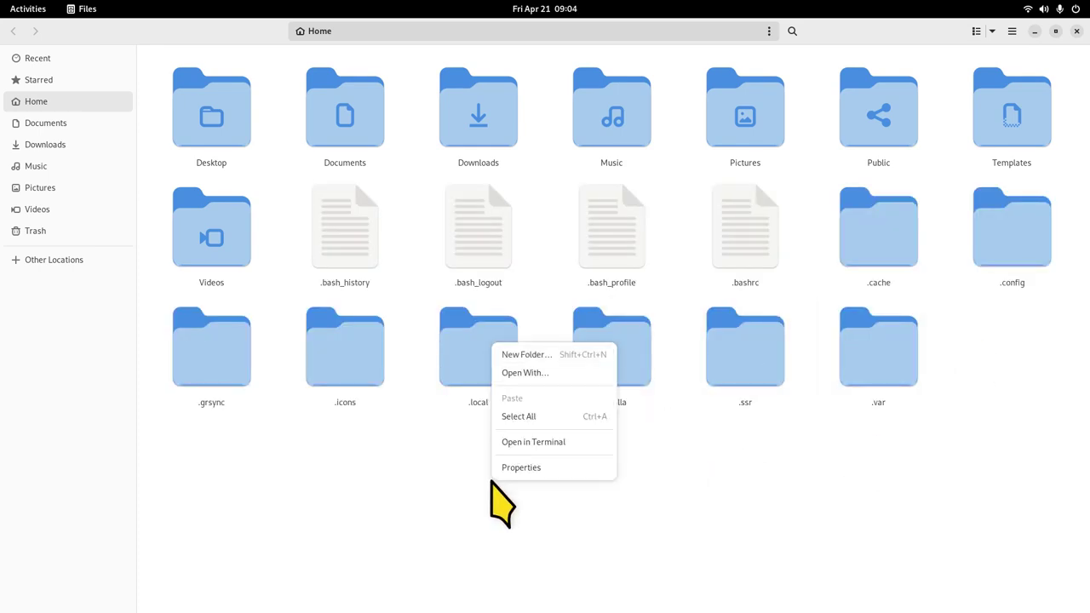
click(306, 468)
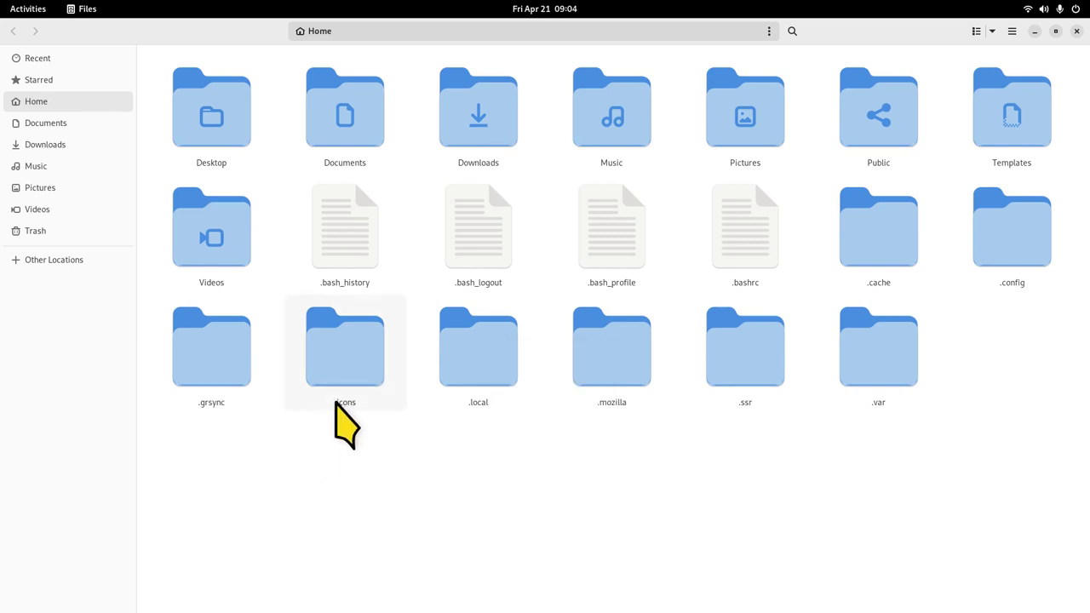
double_click(341, 358)
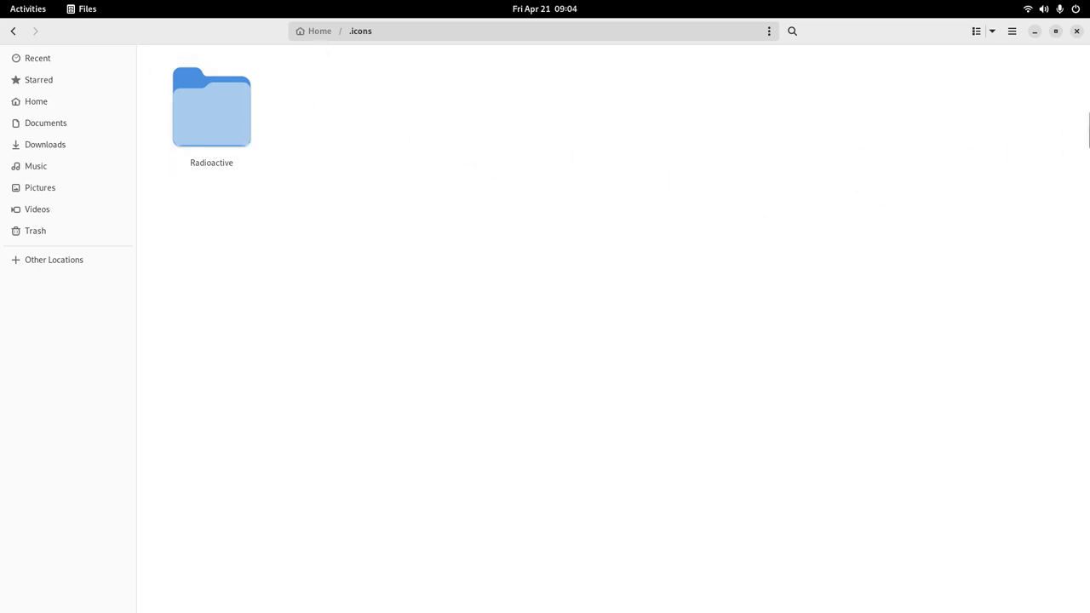
- Close Files and search the app overview for 'tw'
click(1076, 31)
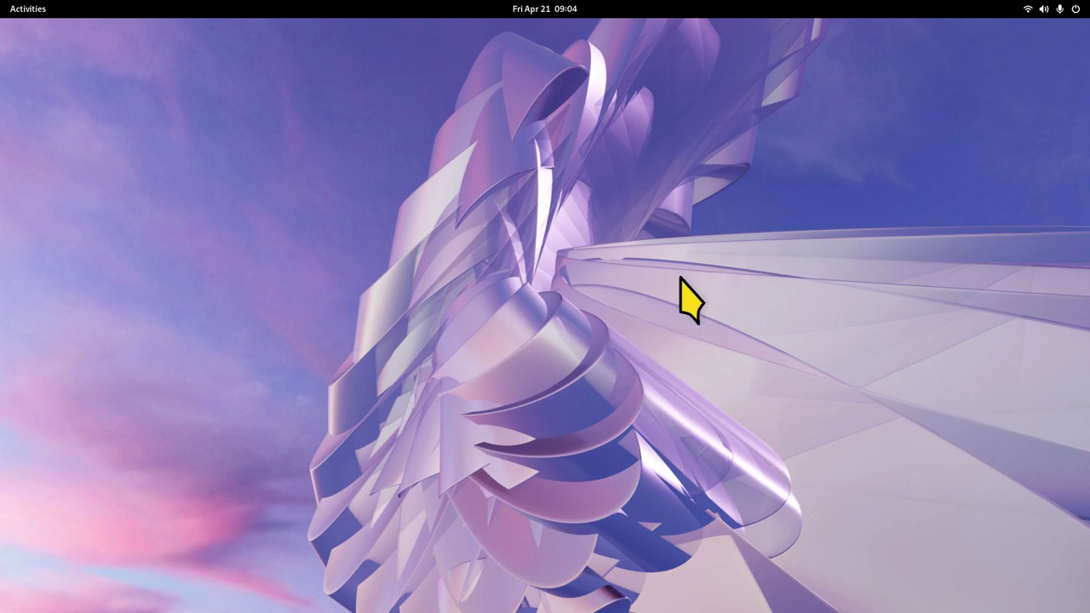
key(super)
click(668, 578)
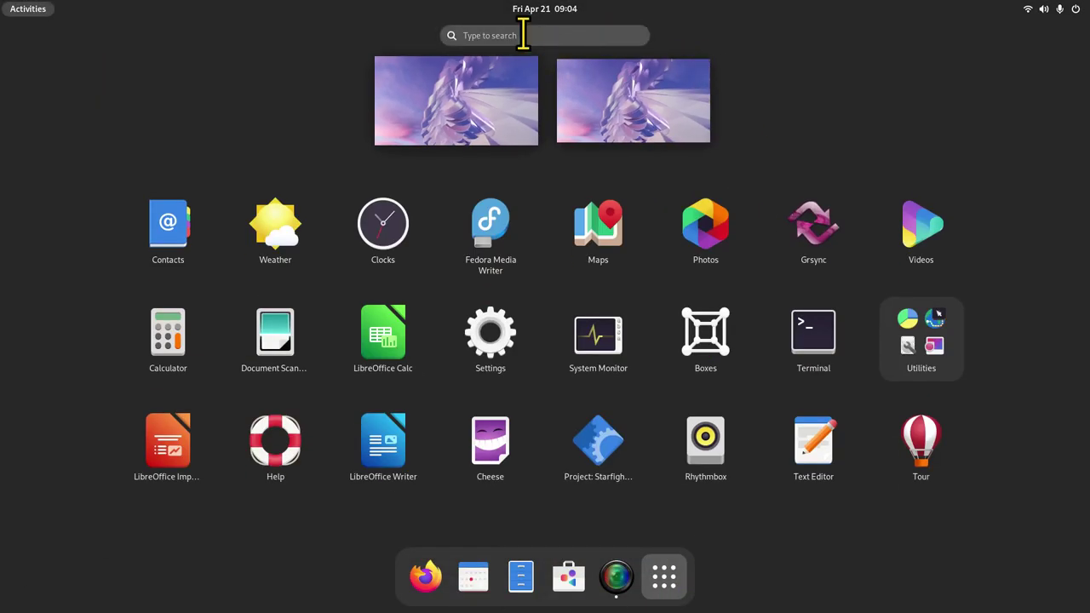
click(527, 35)
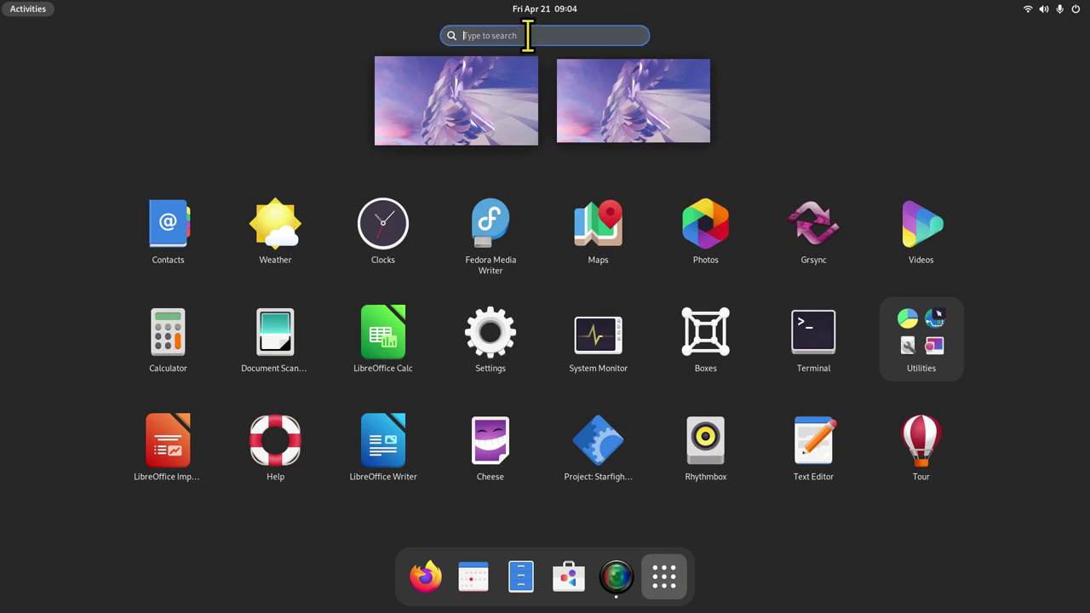
text(tw)
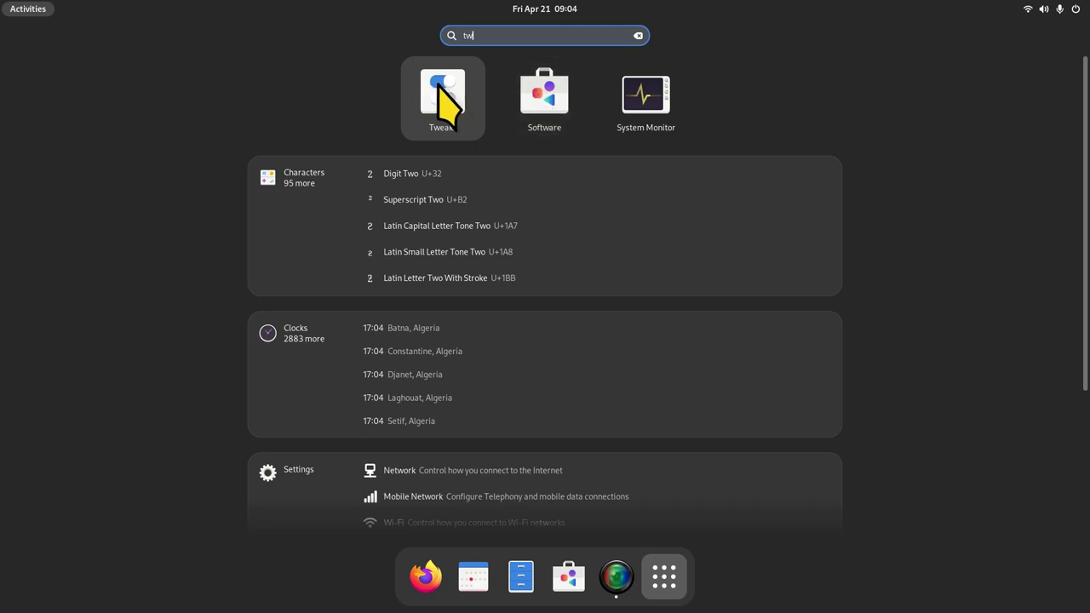
- Launch Tweaks, view its About info, and set the cursor theme to Radioactive
click(444, 101)
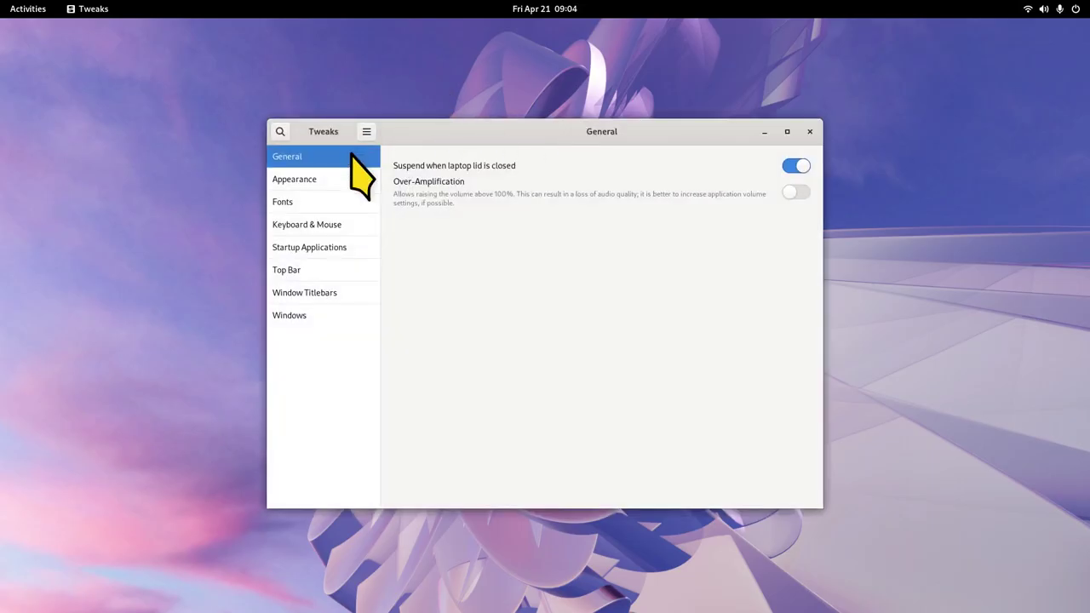
click(367, 131)
click(365, 185)
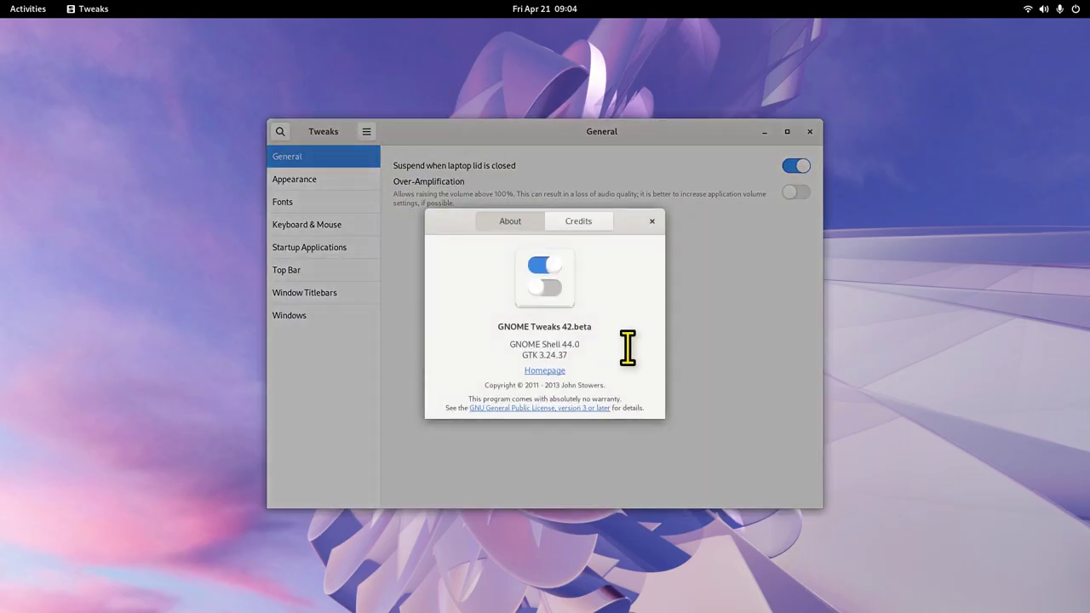
click(652, 220)
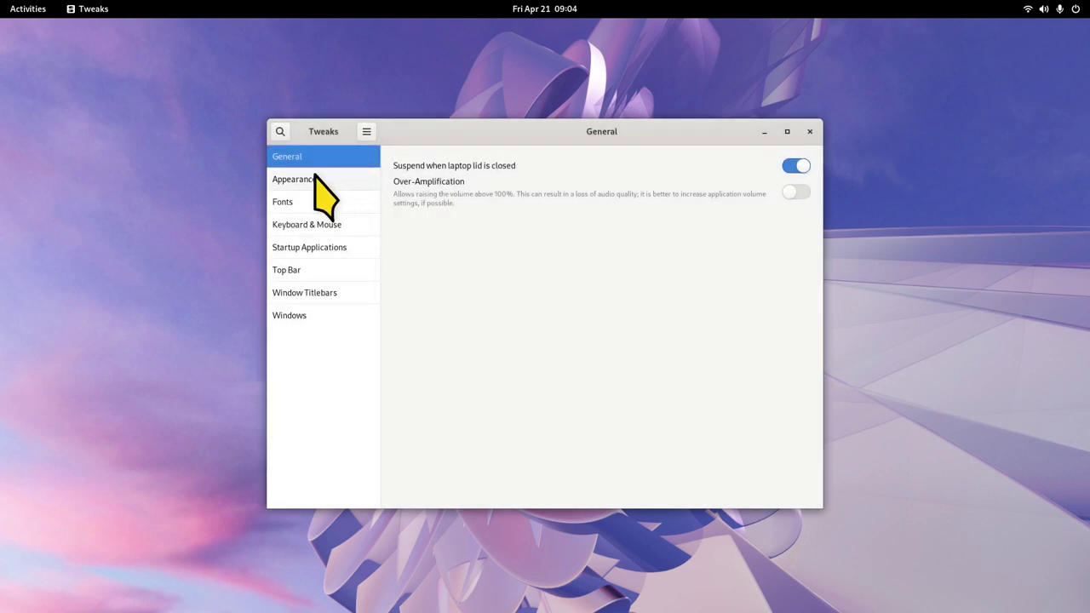
click(315, 177)
click(774, 189)
click(784, 171)
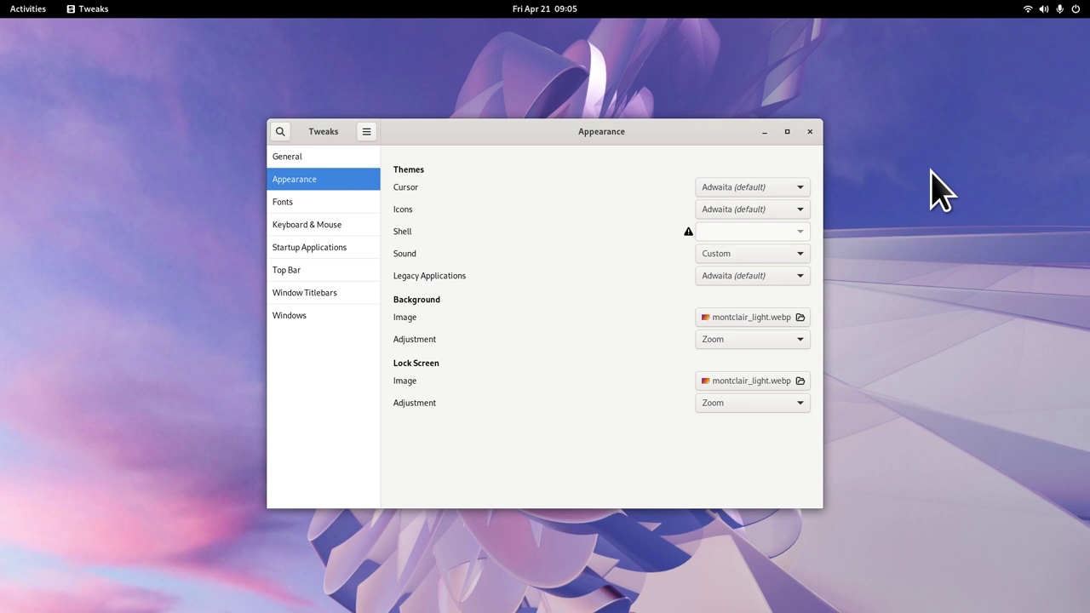
click(795, 188)
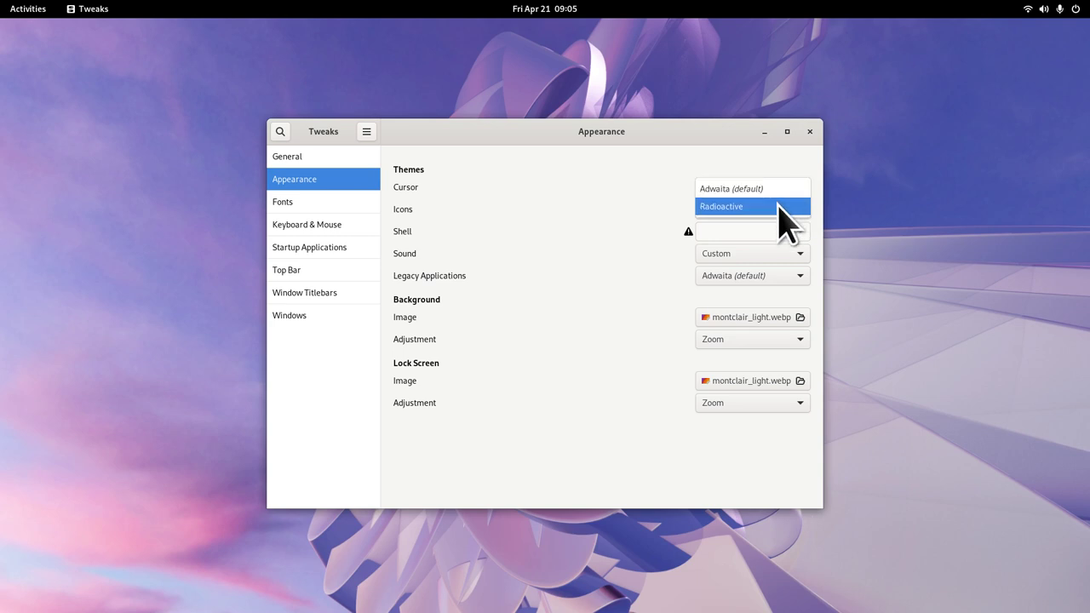
click(788, 209)
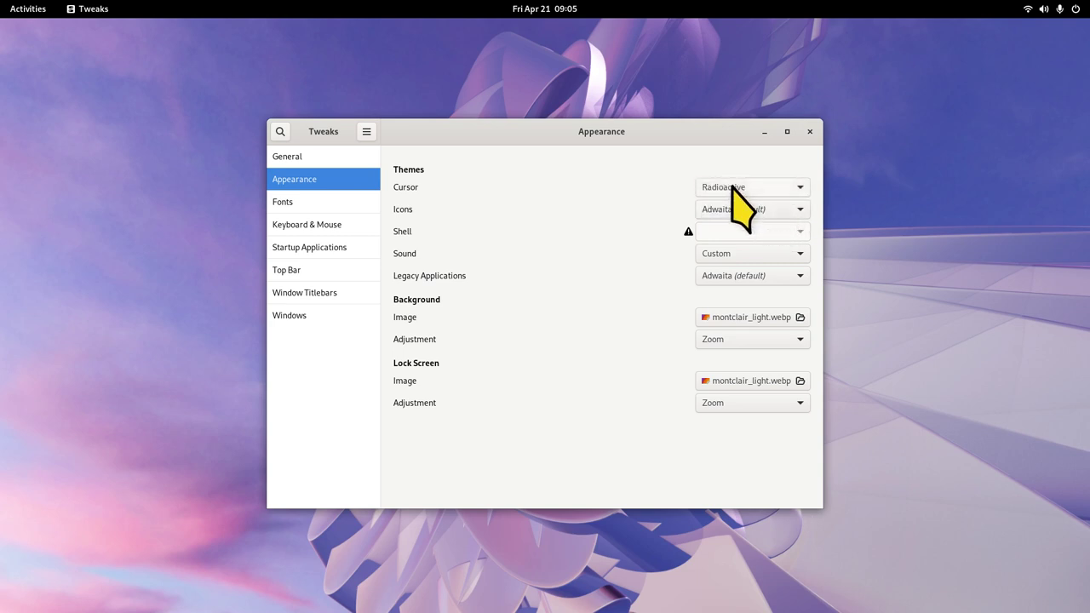
- Test Maximize/Minimize toggles and left placement, keep buttons on the Right, then close Tweaks
click(289, 293)
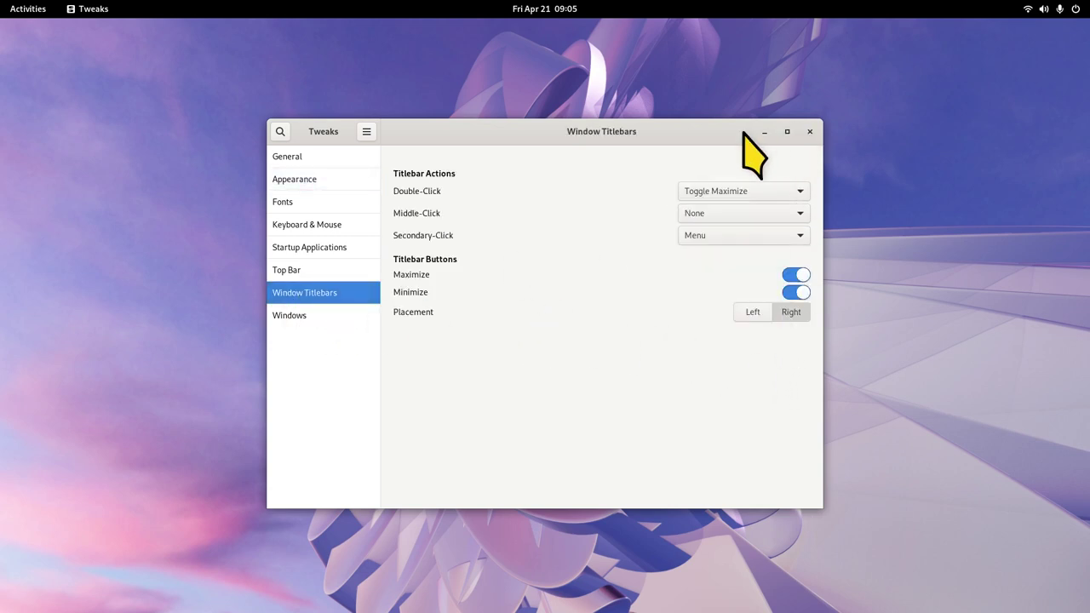
click(796, 274)
click(799, 293)
click(800, 292)
click(798, 274)
click(749, 313)
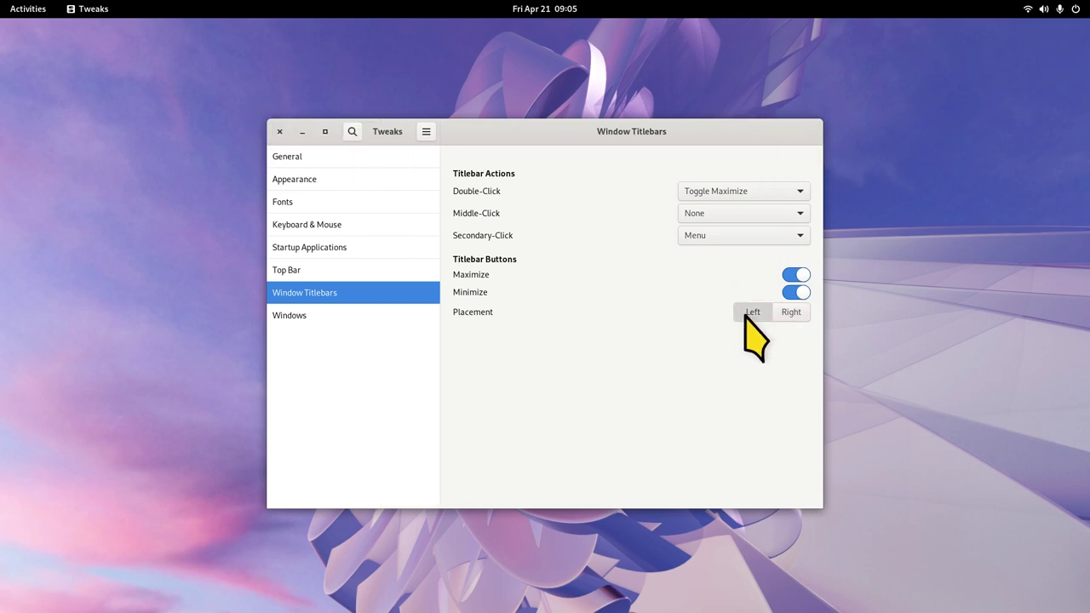
click(798, 312)
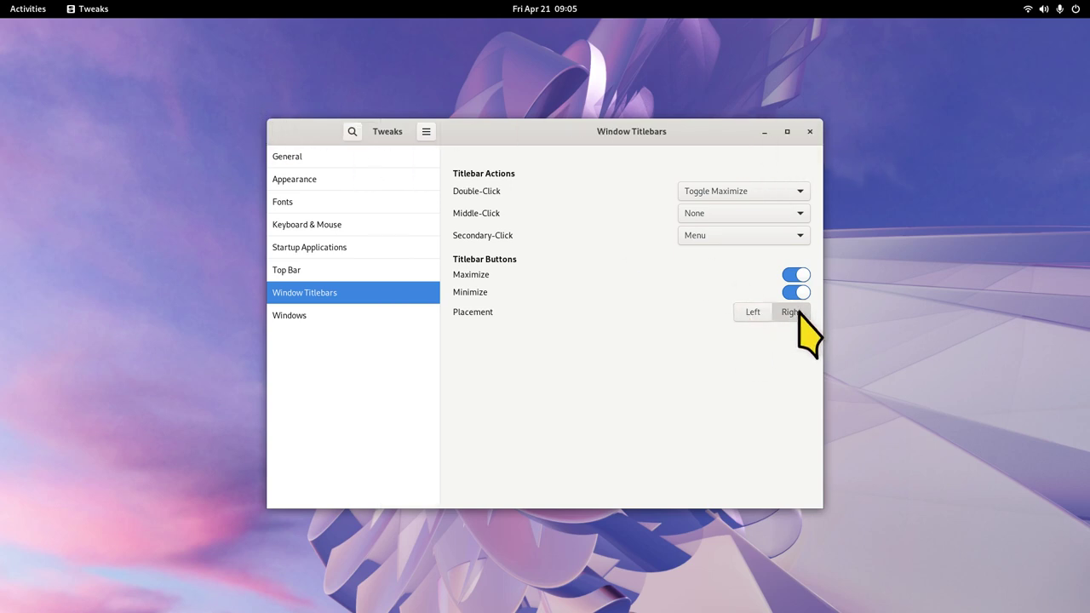
click(809, 133)
- Open Settings from Quick Settings and go to Accessibility's Seeing page
click(1032, 11)
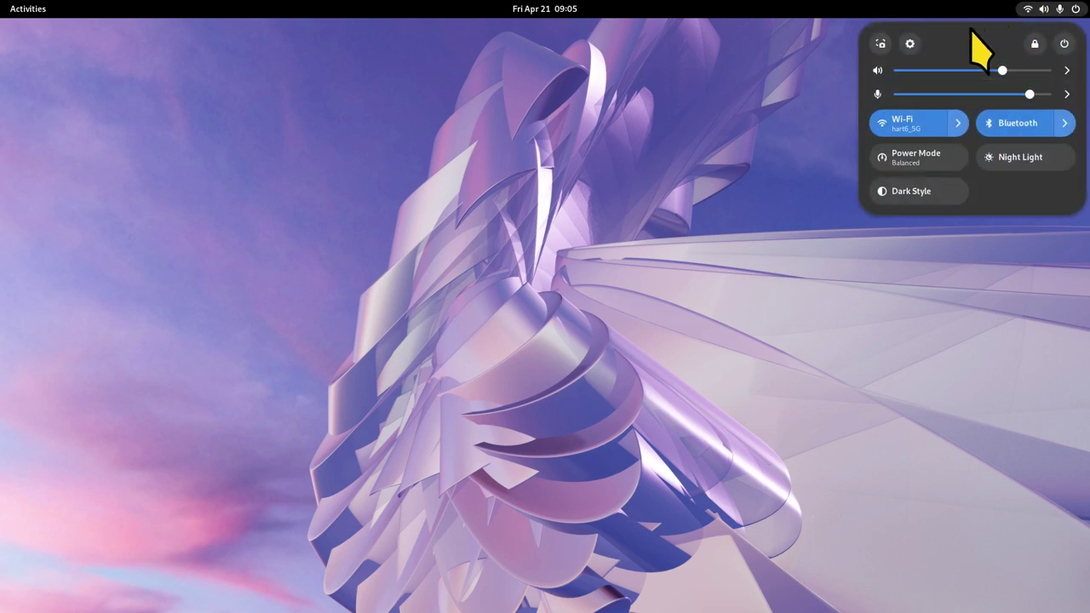
click(909, 43)
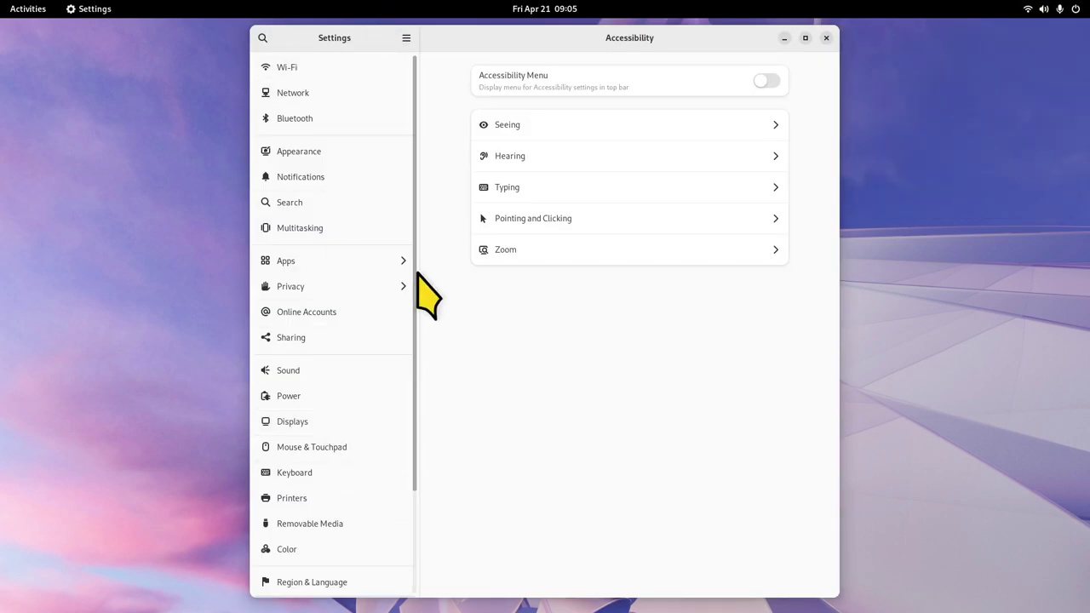
drag(418, 273, 416, 391)
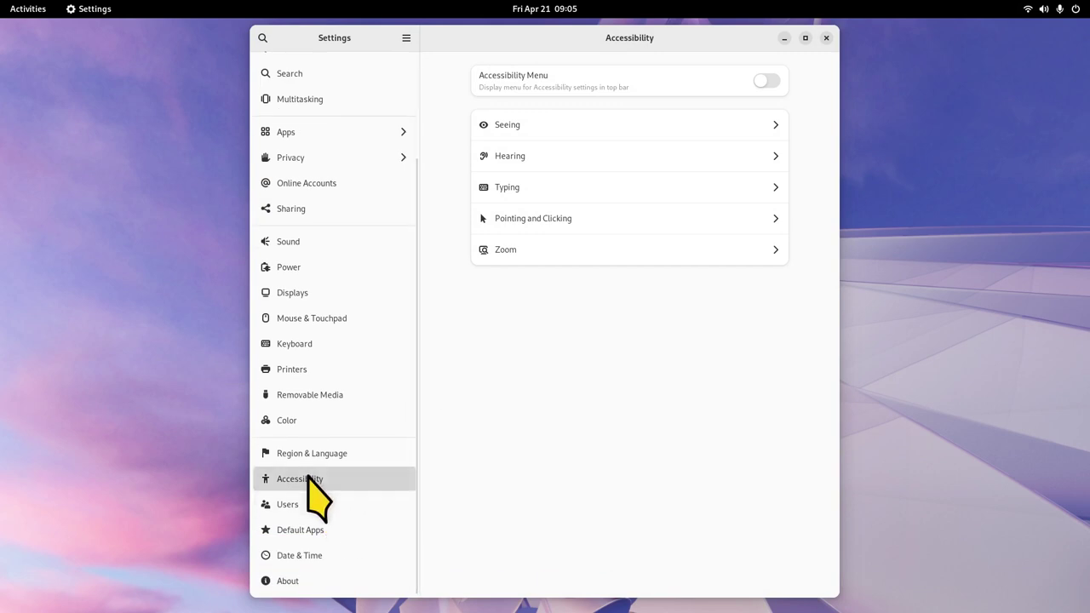
click(568, 125)
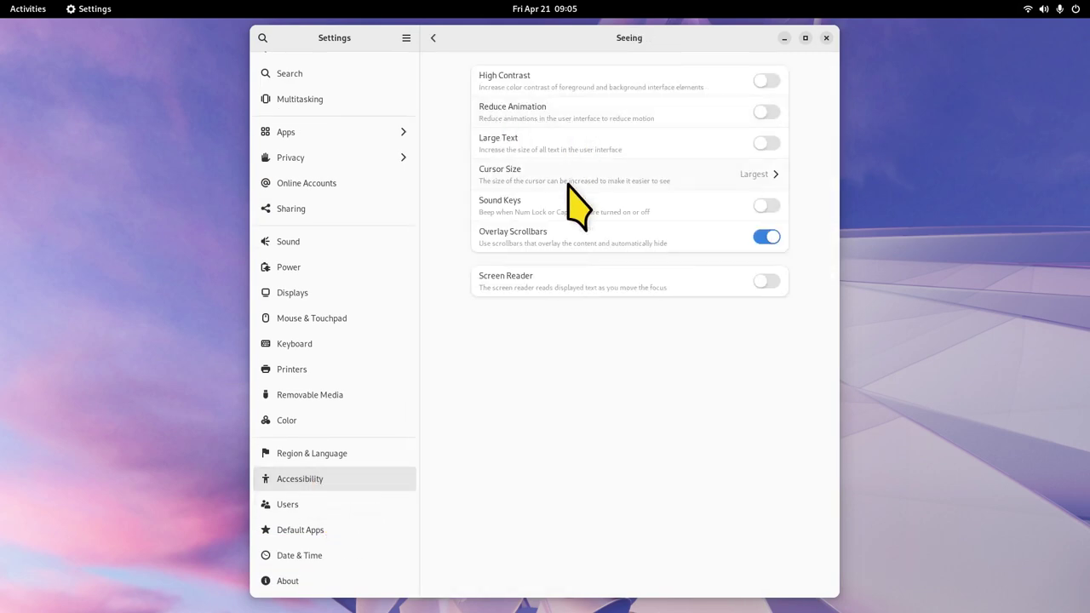
- Toggle Large Text on then off, and try cursor sizes, keeping Largest
click(565, 141)
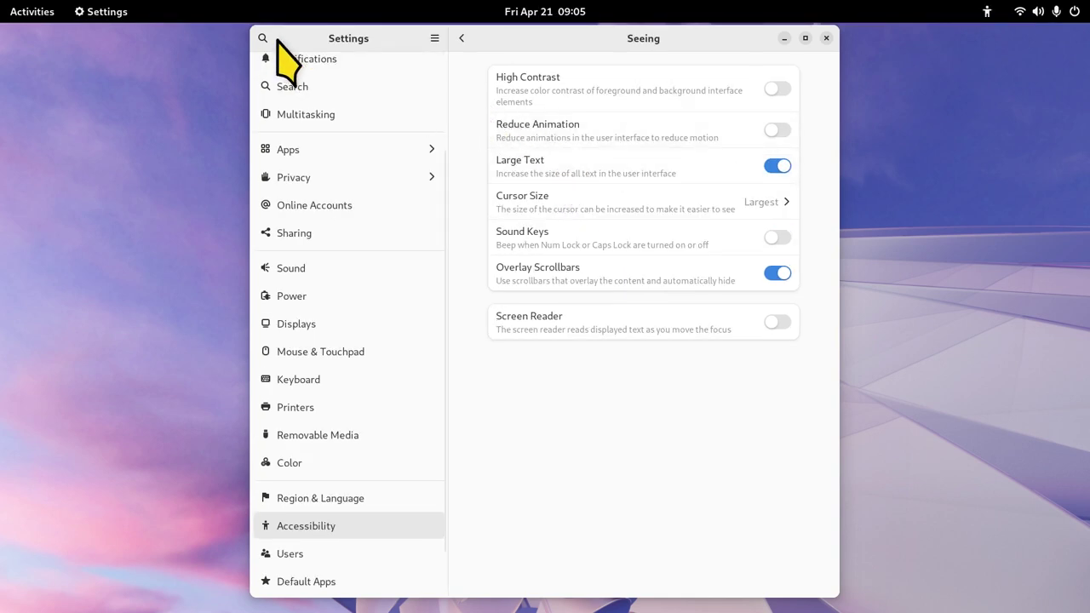
click(777, 166)
click(578, 174)
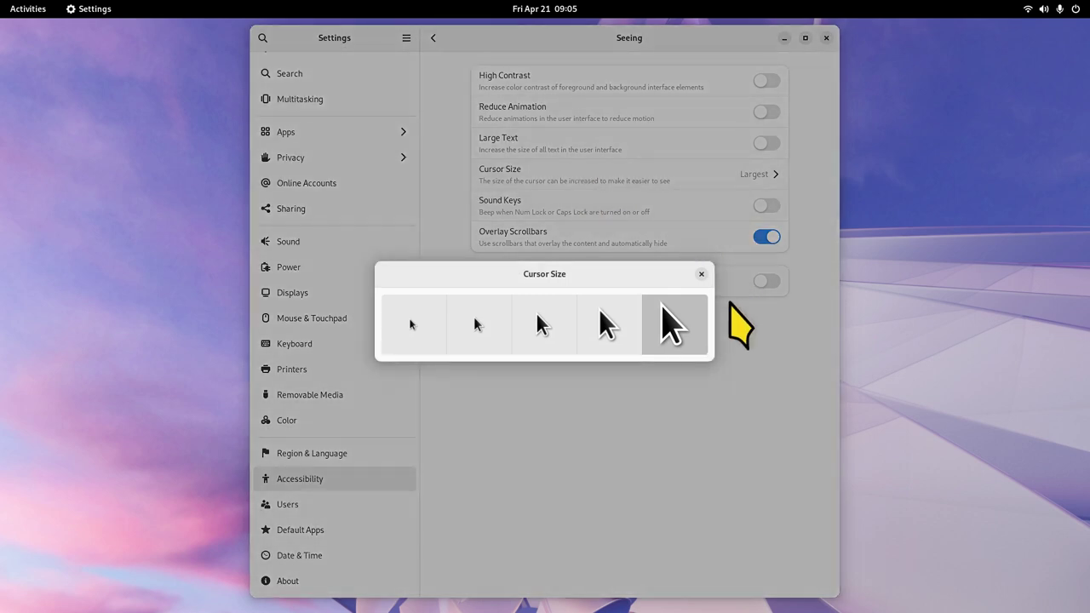
click(412, 336)
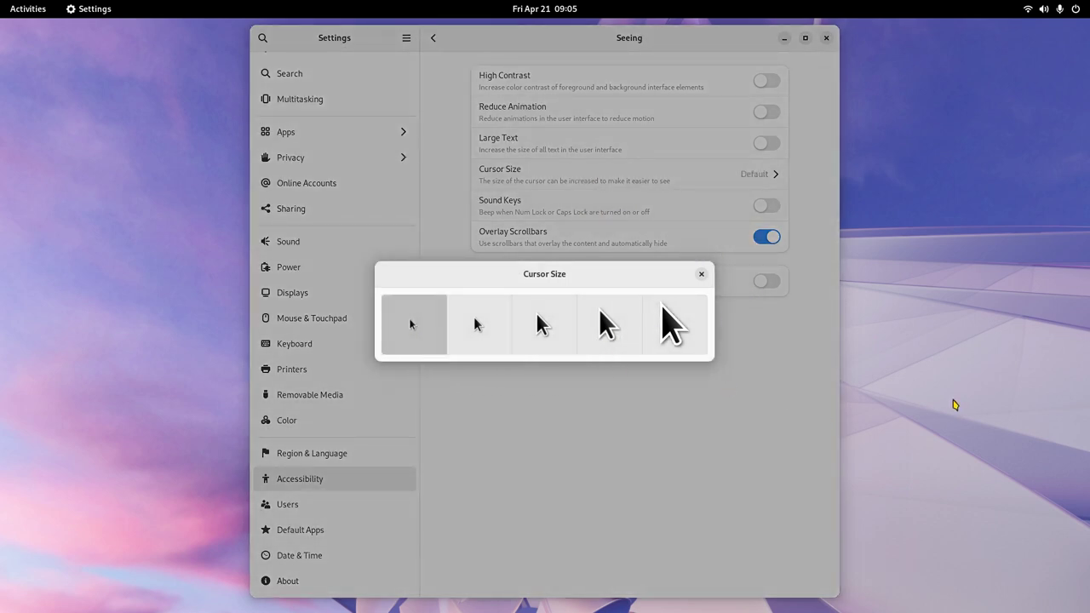
click(694, 330)
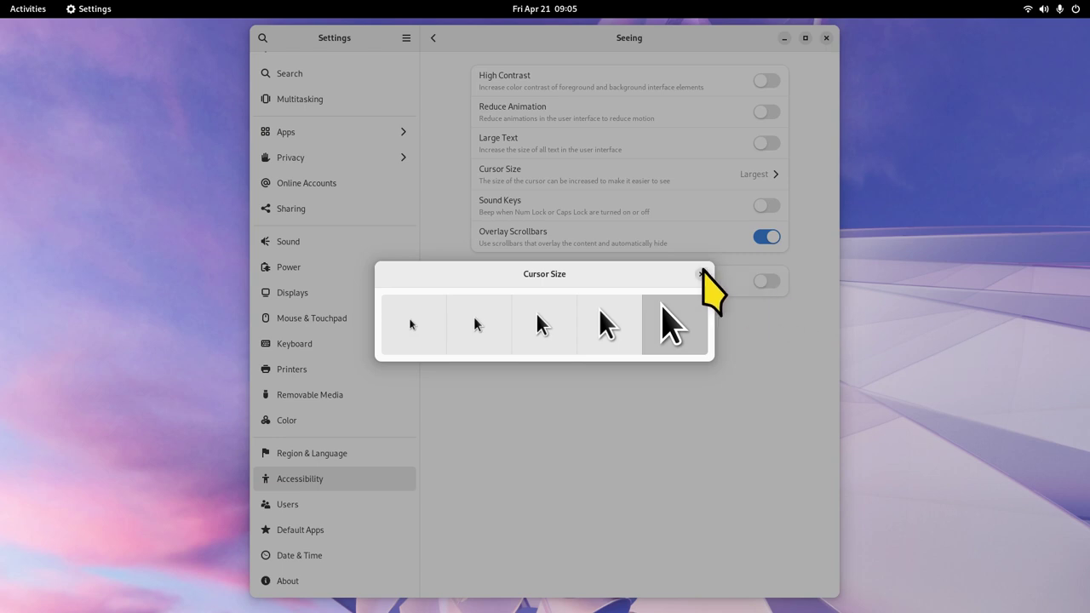
click(701, 274)
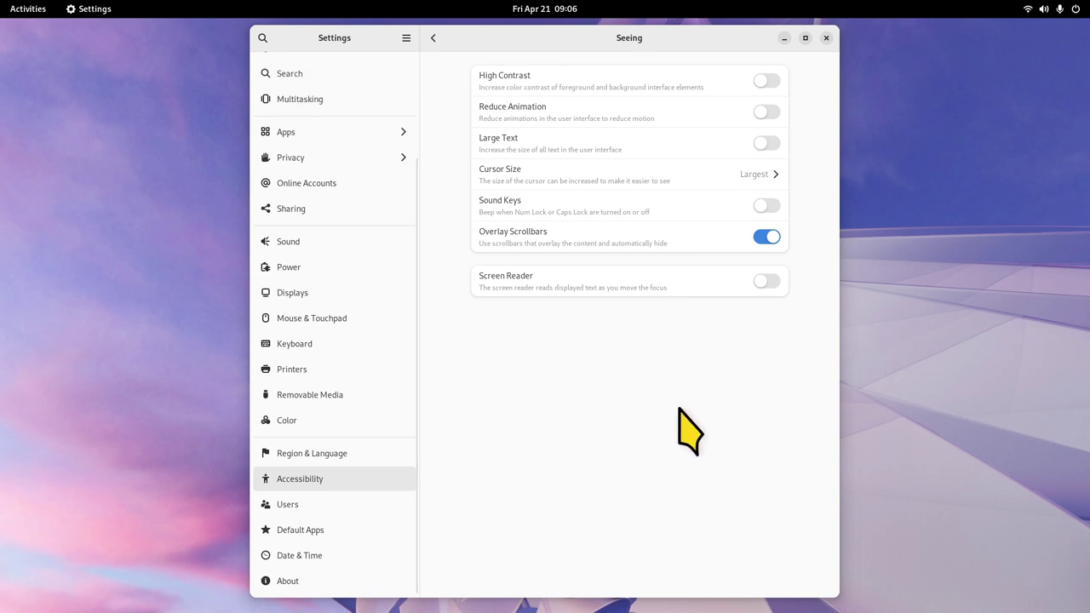
- Close GNOME Settings, leaving the empty desktop with the enlarged Radioactive cursor
click(825, 39)
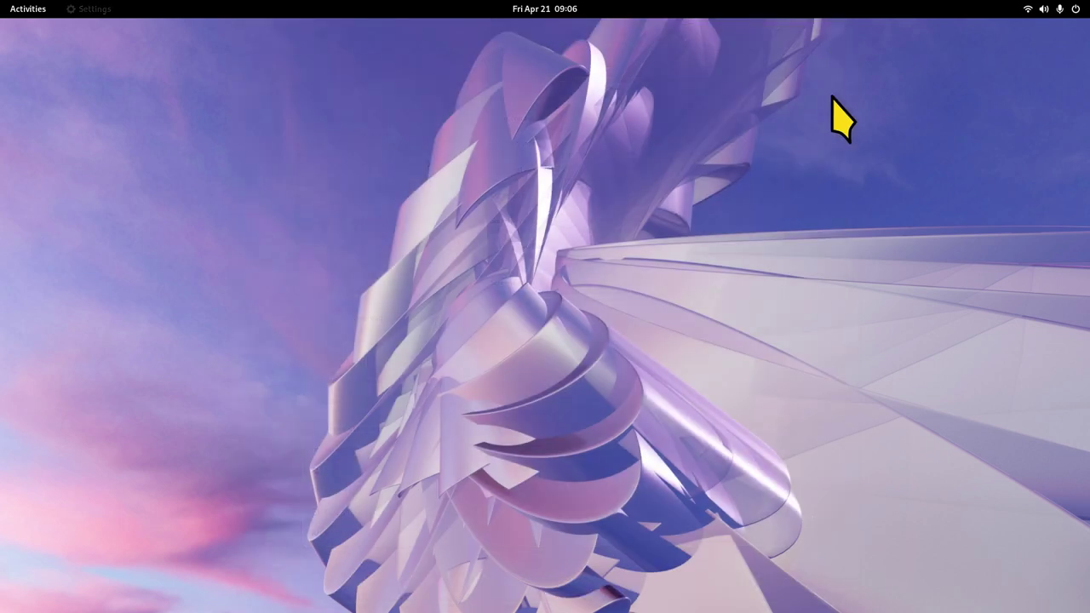